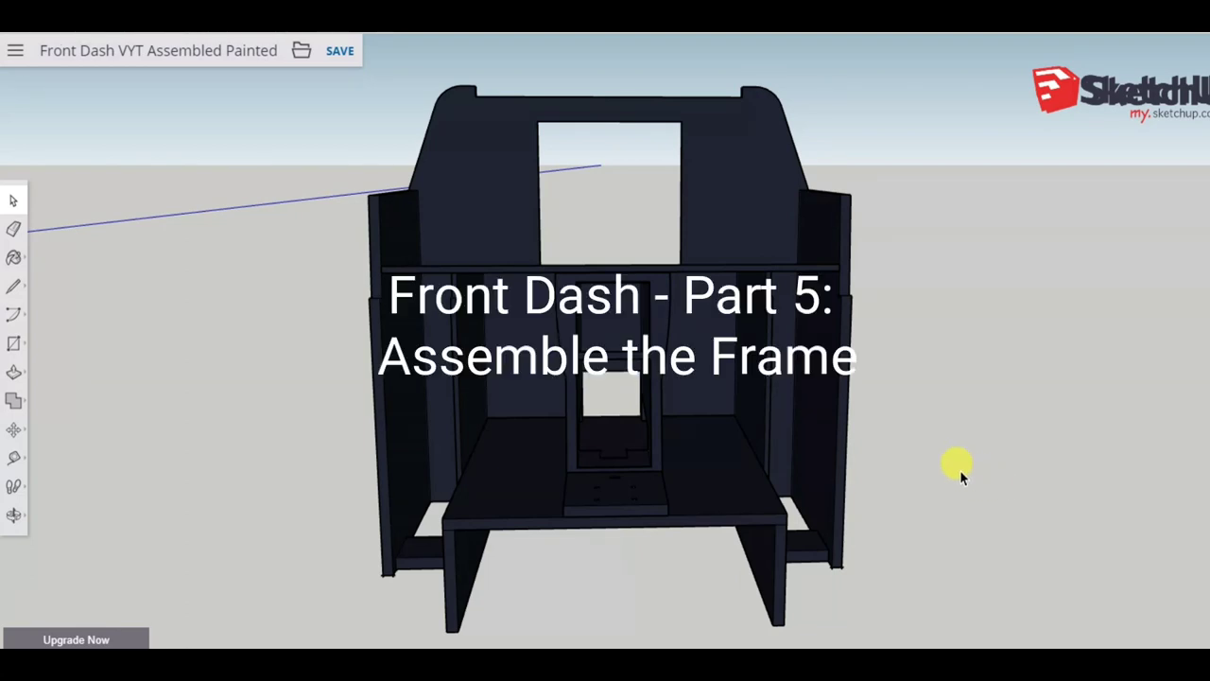
Step: Orbit the painted dash model to view it from another side
{"action": "key", "text": "o"}
{"action": "left_click_drag", "start_coordinate": [960, 470], "coordinate": [835, 496]}
{"action": "key", "text": "space"}
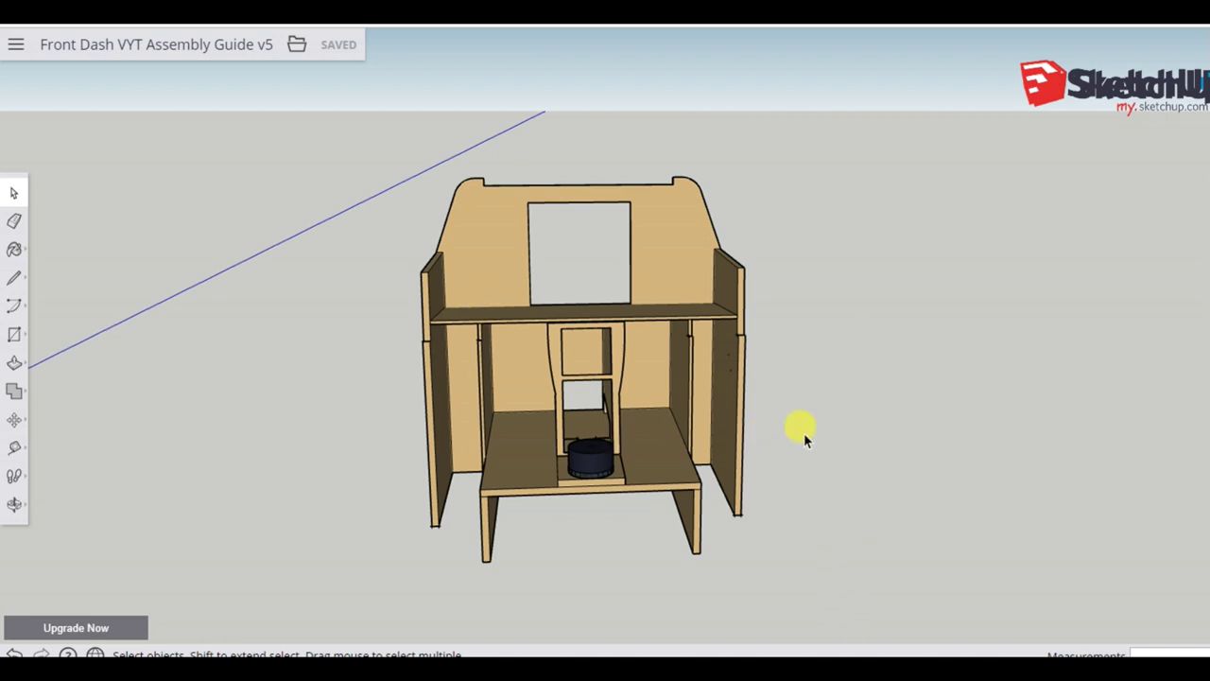
{"action": "left_click_drag", "start_coordinate": [813, 427], "coordinate": [774, 462]}
{"action": "key", "text": "space"}
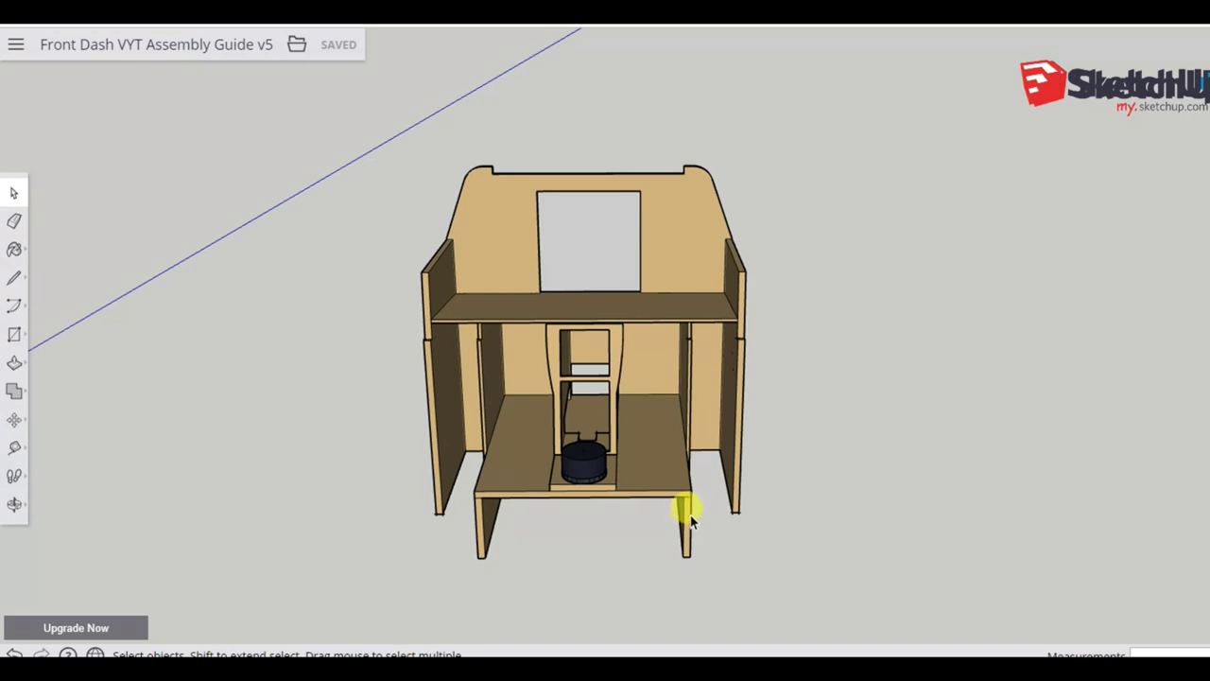
{"action": "key", "text": "o"}
{"action": "mouse_move", "coordinate": [770, 537]}
{"action": "left_mouse_down"}
{"action": "mouse_move", "coordinate": [851, 511]}
{"action": "mouse_move", "coordinate": [773, 521]}
{"action": "left_mouse_up"}
{"action": "key", "text": "space"}
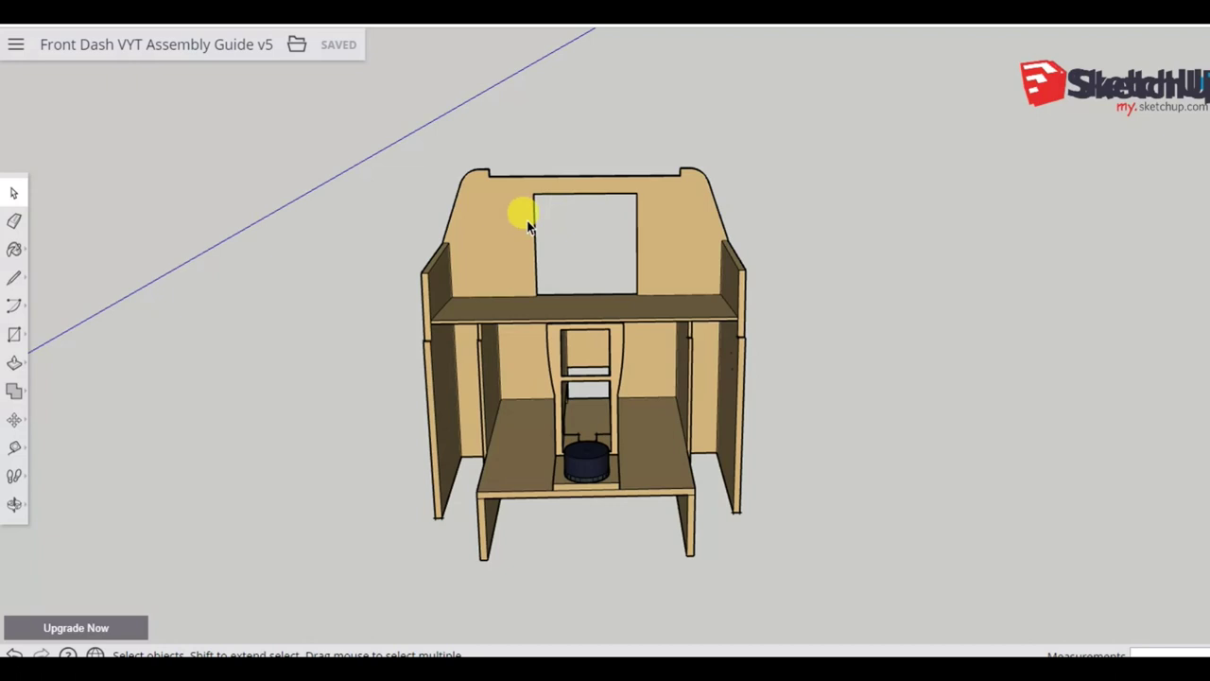
Step: Zoom out and pan along the layout until the nine separate dash parts line up on screen
{"action": "scroll", "coordinate": [995, 402], "scroll_direction": "down", "scroll_amount": 3}
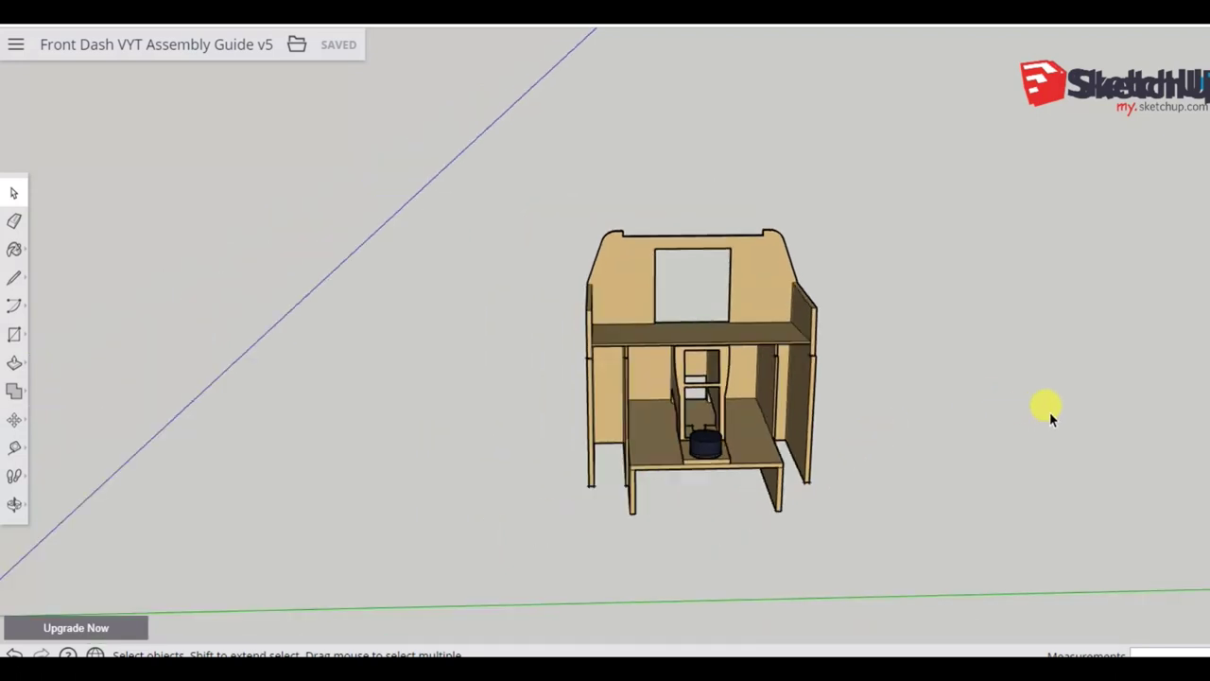
{"action": "left_click_drag", "start_coordinate": [952, 404], "coordinate": [675, 395]}
{"action": "left_click_drag", "start_coordinate": [927, 400], "coordinate": [540, 394]}
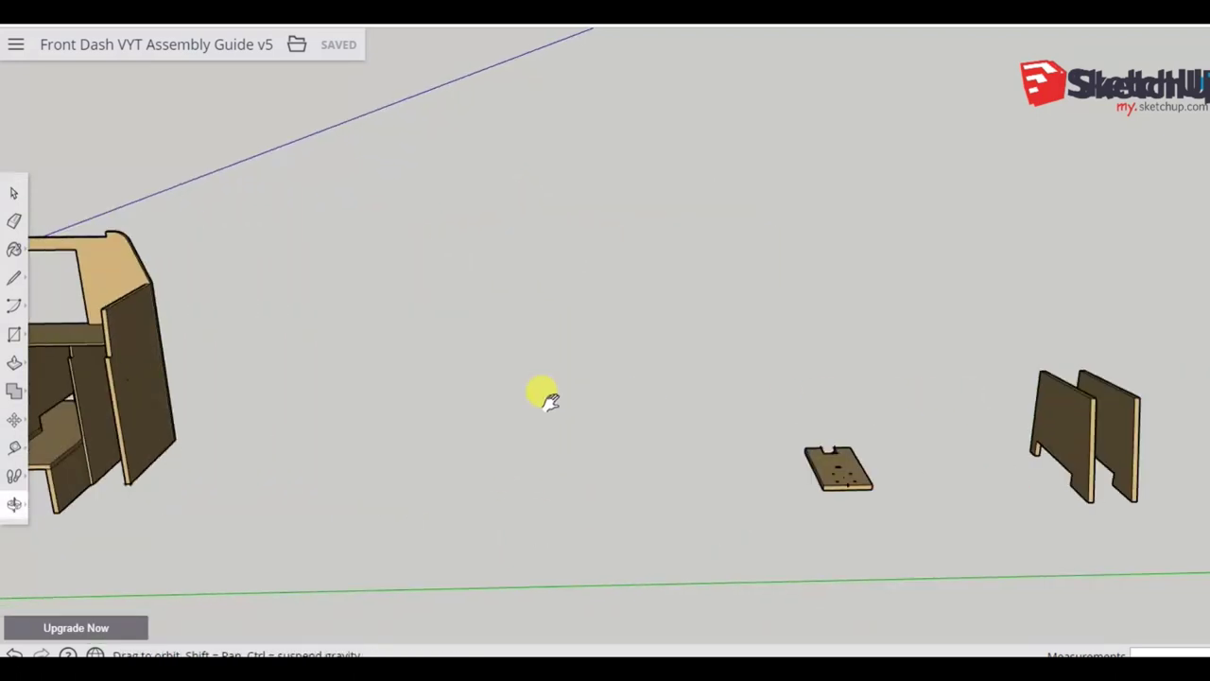
{"action": "left_click_drag", "start_coordinate": [913, 398], "coordinate": [948, 385]}
{"action": "scroll", "coordinate": [1043, 365], "scroll_direction": "down", "scroll_amount": 2}
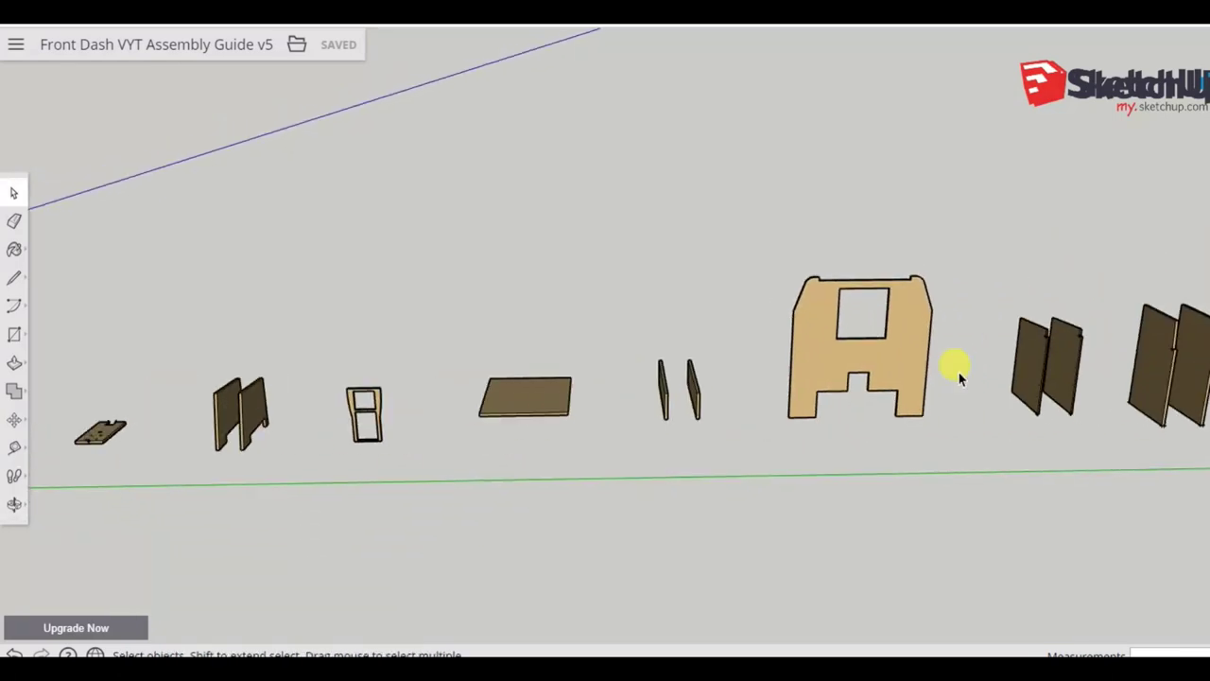
{"action": "left_click_drag", "start_coordinate": [1046, 371], "coordinate": [906, 371]}
{"action": "scroll", "coordinate": [902, 366], "scroll_direction": "down", "scroll_amount": 1}
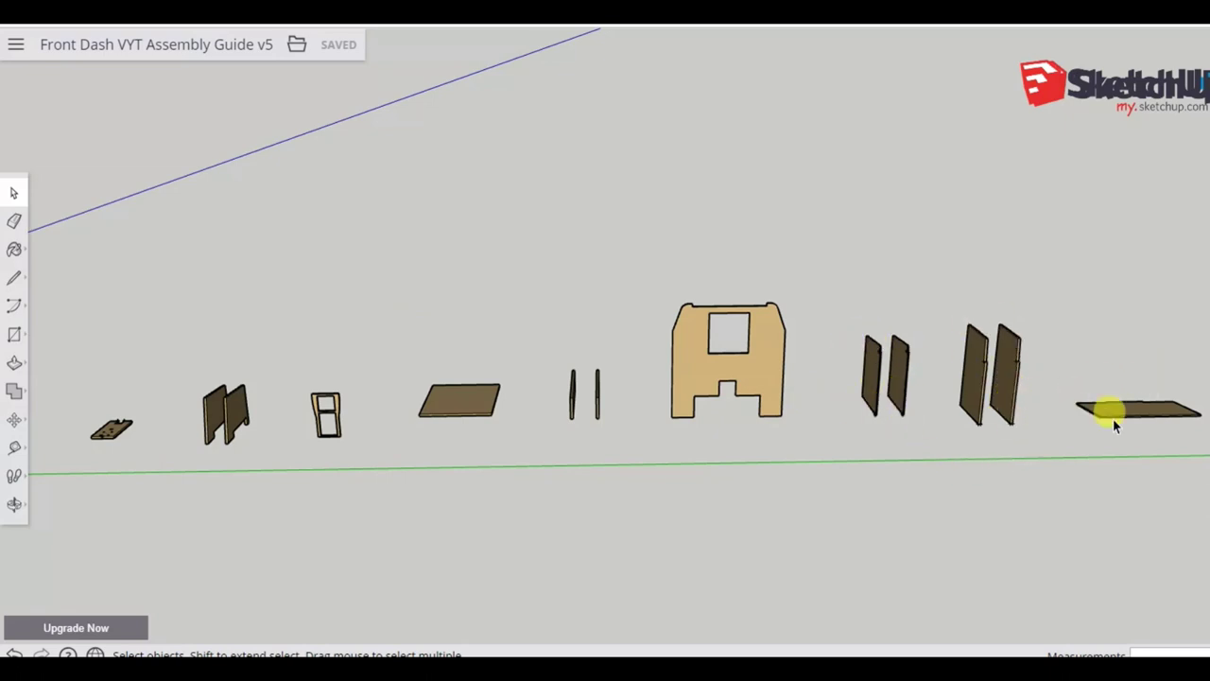
Step: Orbit and zoom back to face the assembled dash frame
{"action": "key", "text": "o"}
{"action": "left_click_drag", "start_coordinate": [693, 370], "coordinate": [473, 387]}
{"action": "key", "text": "space"}
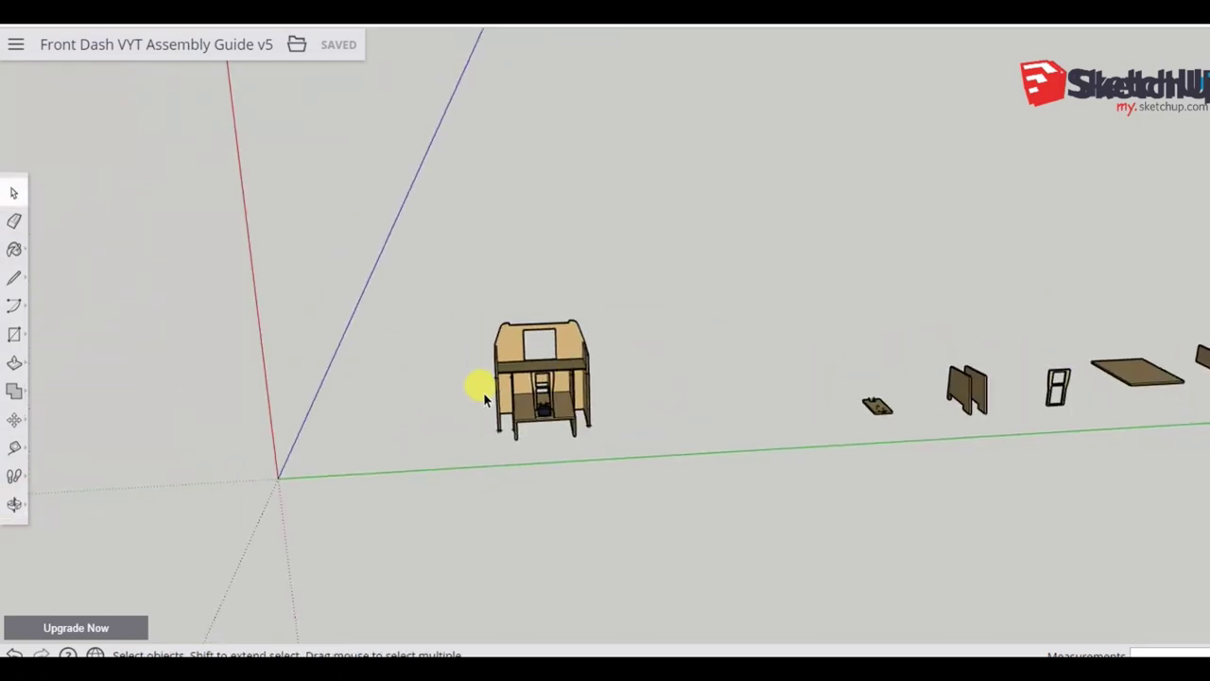
{"action": "scroll", "coordinate": [535, 402], "scroll_direction": "up", "scroll_amount": 3}
{"action": "scroll", "coordinate": [535, 402], "scroll_direction": "up", "scroll_amount": 3}
{"action": "key", "text": "o"}
{"action": "left_click_drag", "start_coordinate": [589, 406], "coordinate": [406, 378]}
{"action": "key", "text": "space"}
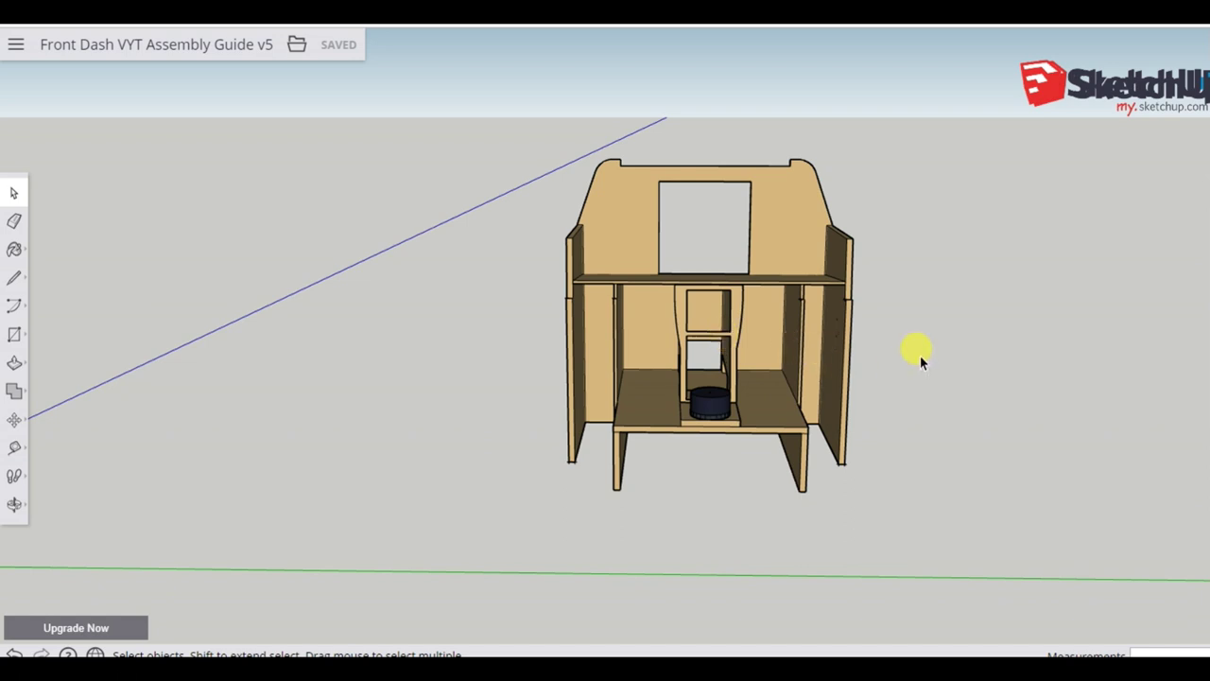
Step: Rotate the frame to an angled view, then swing over to the row of painted parts
{"action": "left_click_drag", "start_coordinate": [920, 356], "coordinate": [641, 343]}
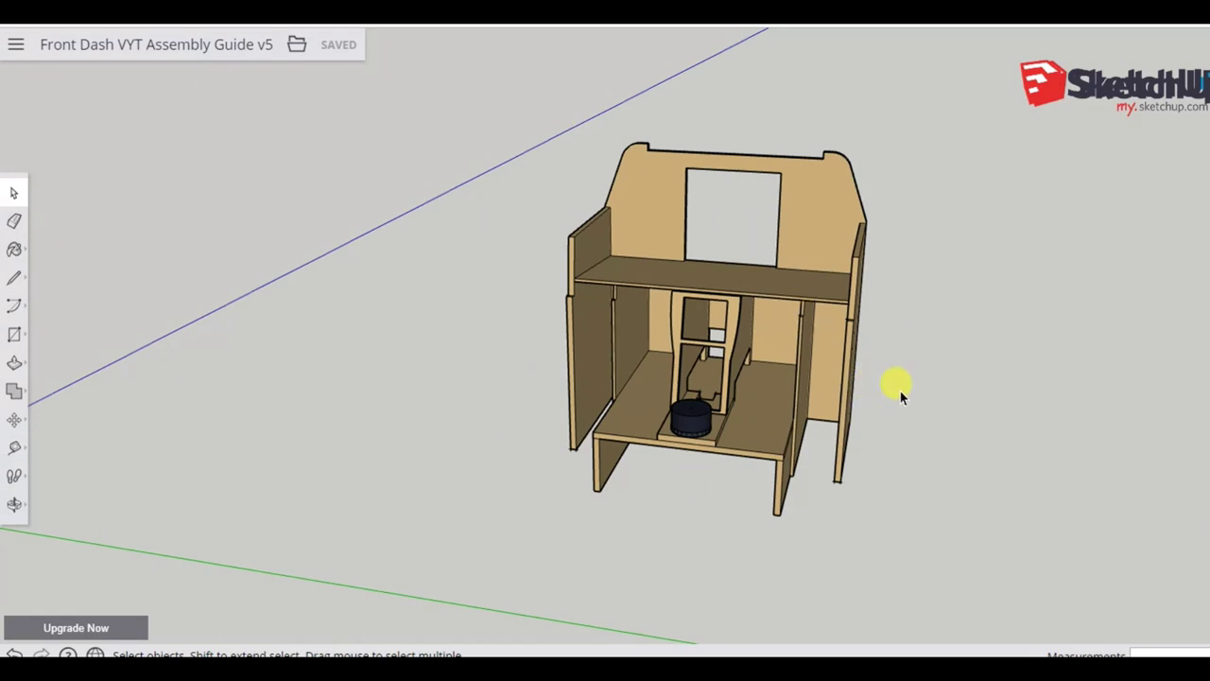
{"action": "scroll", "coordinate": [1021, 453], "scroll_direction": "down", "scroll_amount": 3}
{"action": "scroll", "coordinate": [757, 435], "scroll_direction": "up", "scroll_amount": 3}
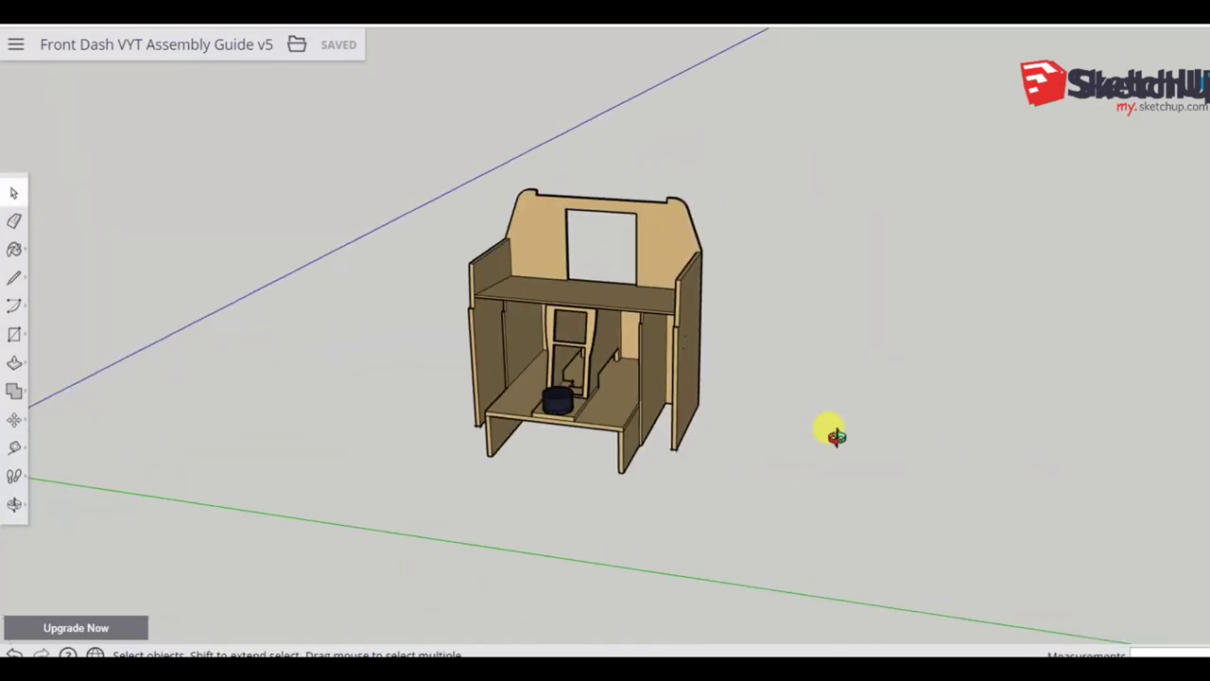
{"action": "left_click_drag", "start_coordinate": [836, 435], "coordinate": [948, 456]}
{"action": "left_click_drag", "start_coordinate": [833, 456], "coordinate": [649, 452]}
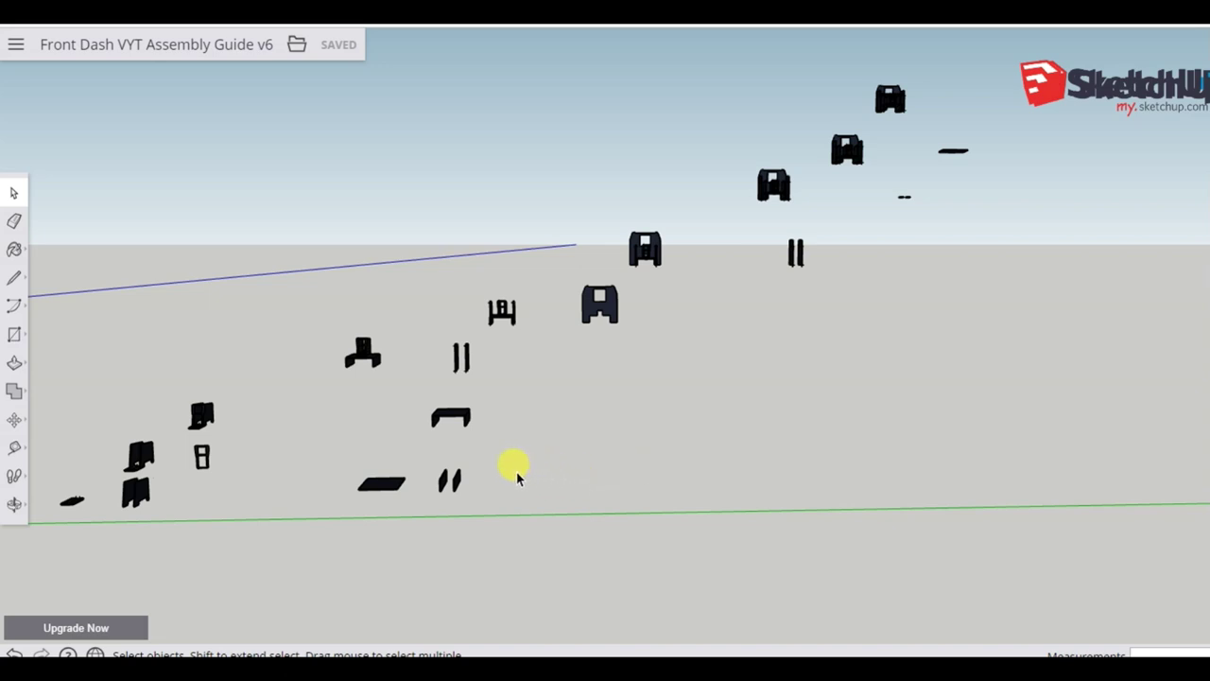
Step: Orbit and zoom in close on the early assembly stages, then orbit out over the scattered parts
{"action": "left_click_drag", "start_coordinate": [511, 467], "coordinate": [564, 431]}
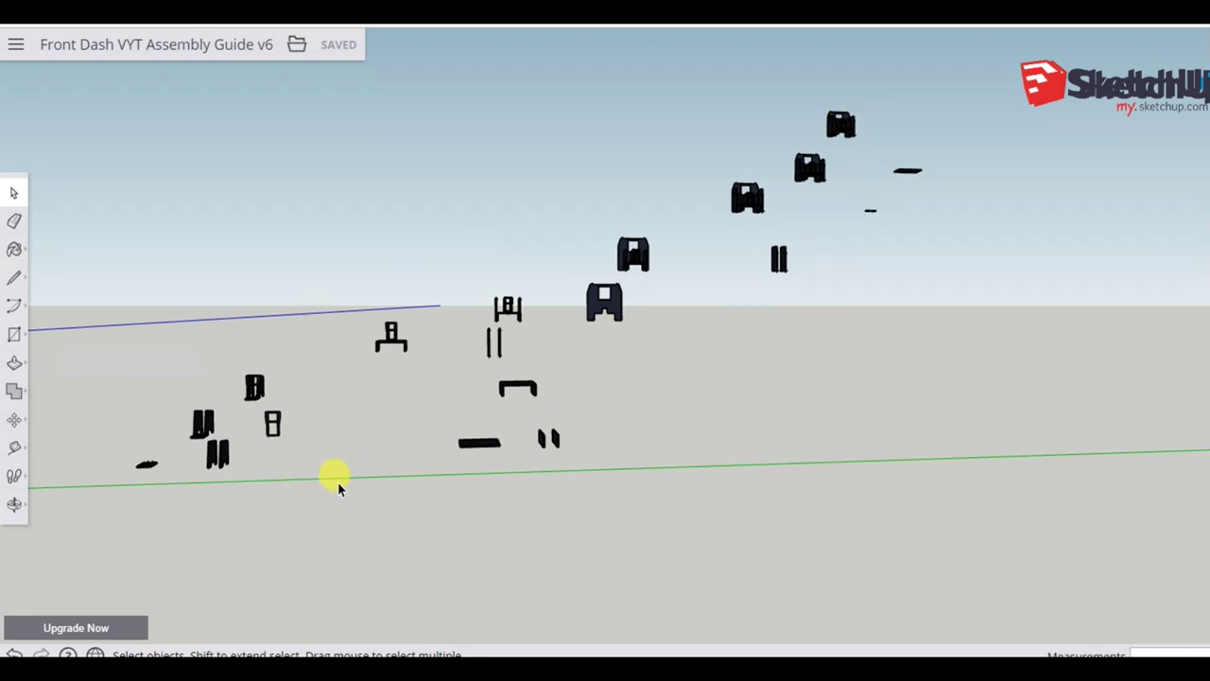
{"action": "left_click_drag", "start_coordinate": [337, 481], "coordinate": [405, 467]}
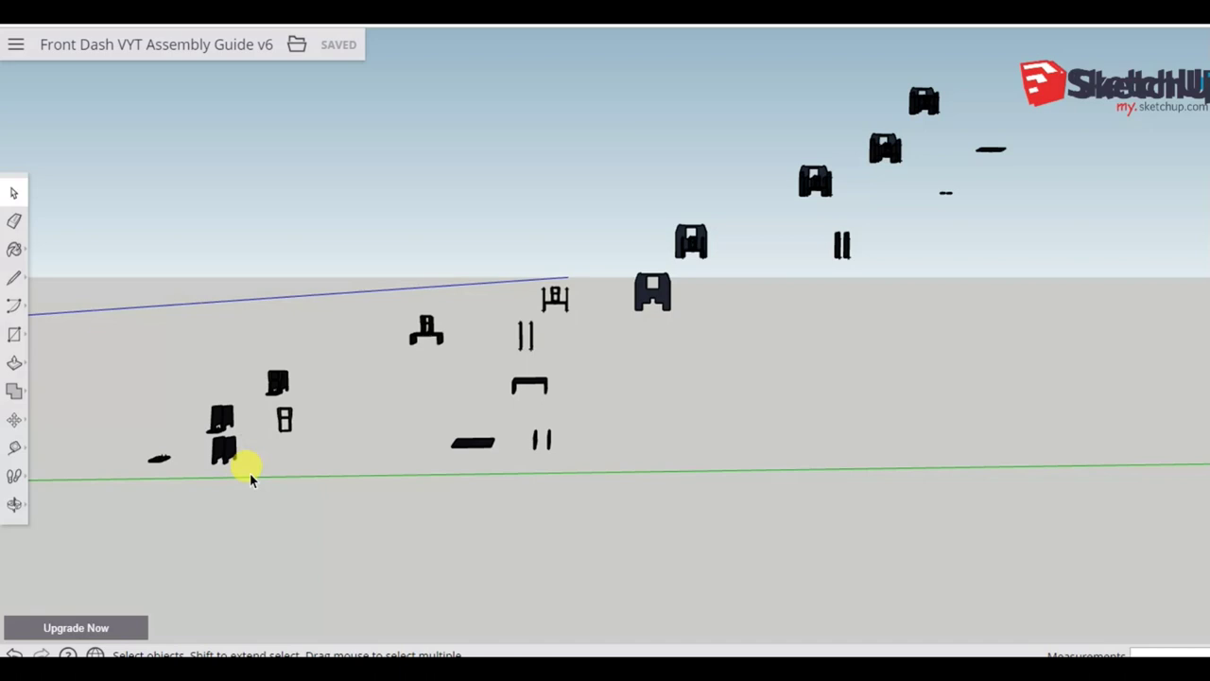
{"action": "left_click_drag", "start_coordinate": [251, 479], "coordinate": [411, 421]}
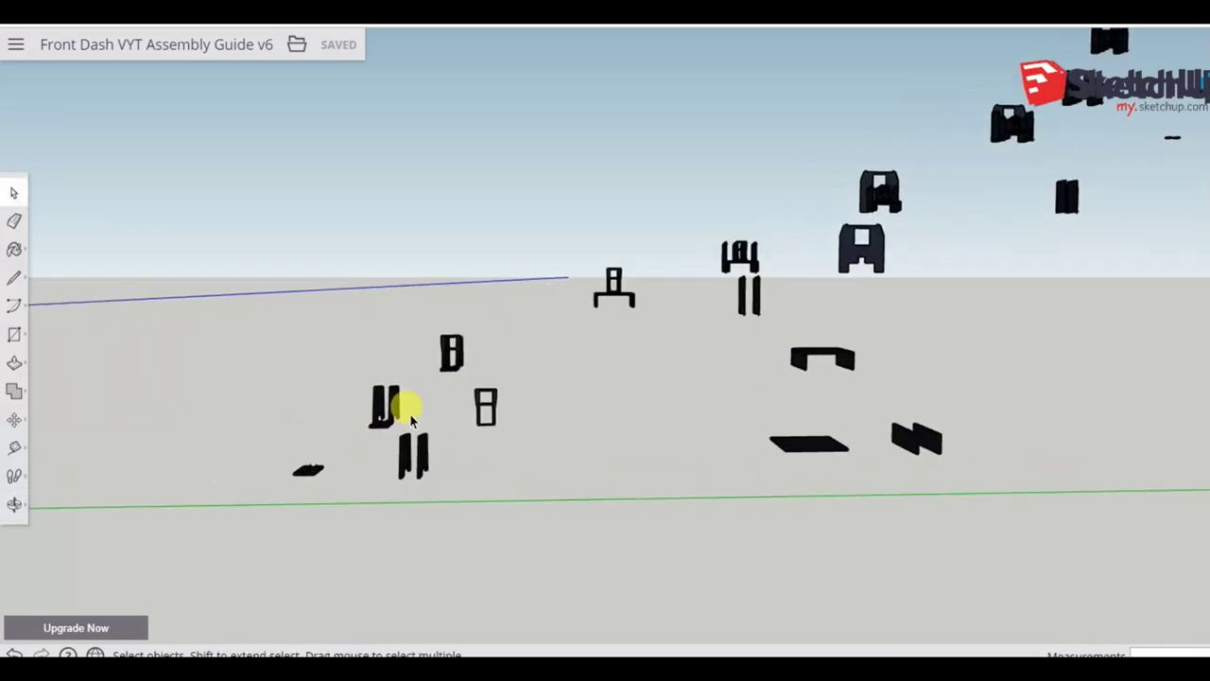
{"action": "scroll", "coordinate": [412, 420], "scroll_direction": "up", "scroll_amount": 3}
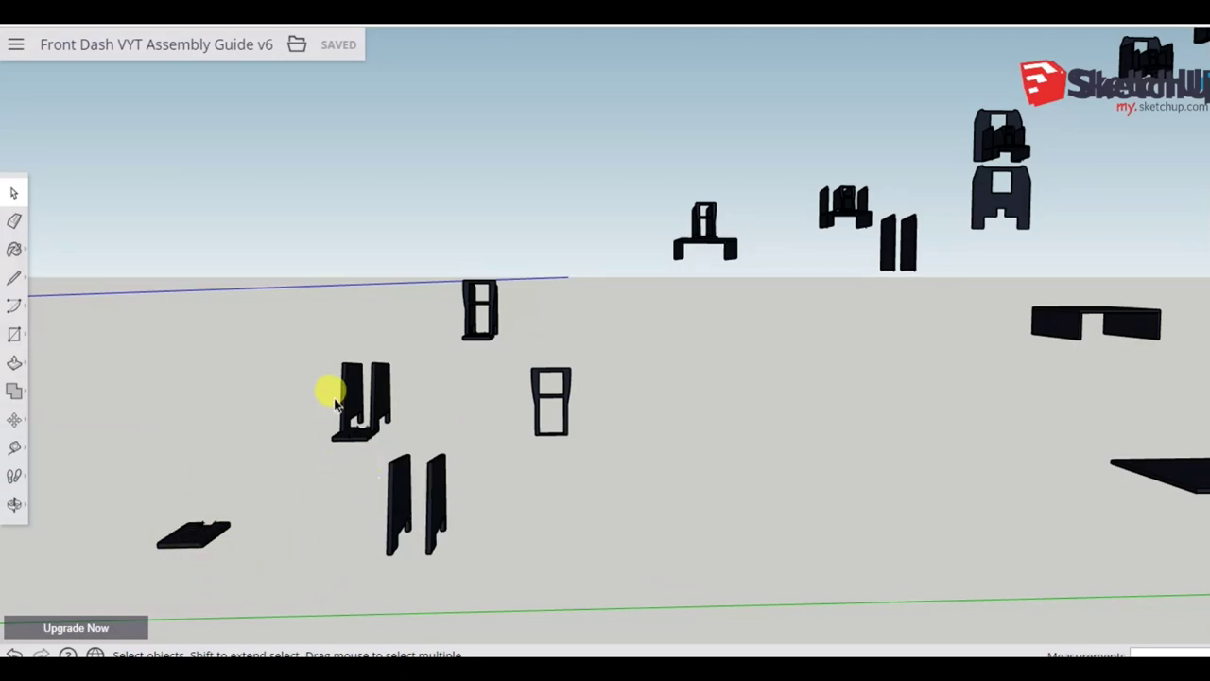
{"action": "scroll", "coordinate": [340, 428], "scroll_direction": "up", "scroll_amount": 3}
{"action": "scroll", "coordinate": [590, 455], "scroll_direction": "up", "scroll_amount": 3}
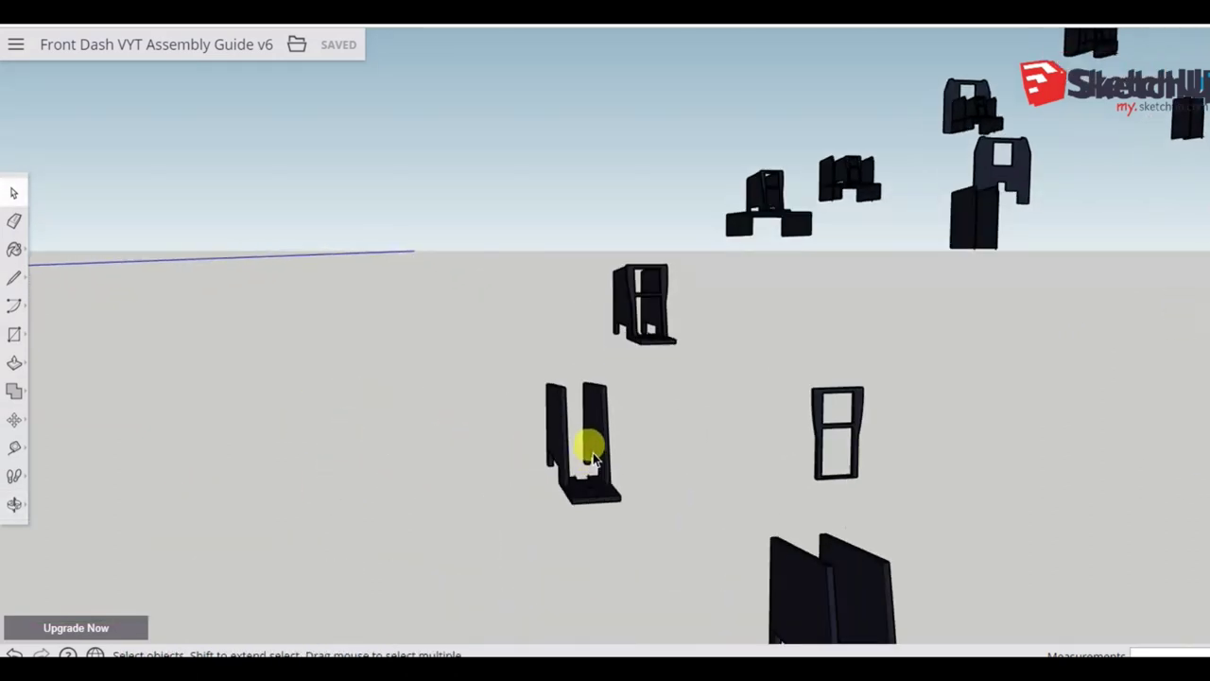
{"action": "scroll", "coordinate": [590, 455], "scroll_direction": "up", "scroll_amount": 3}
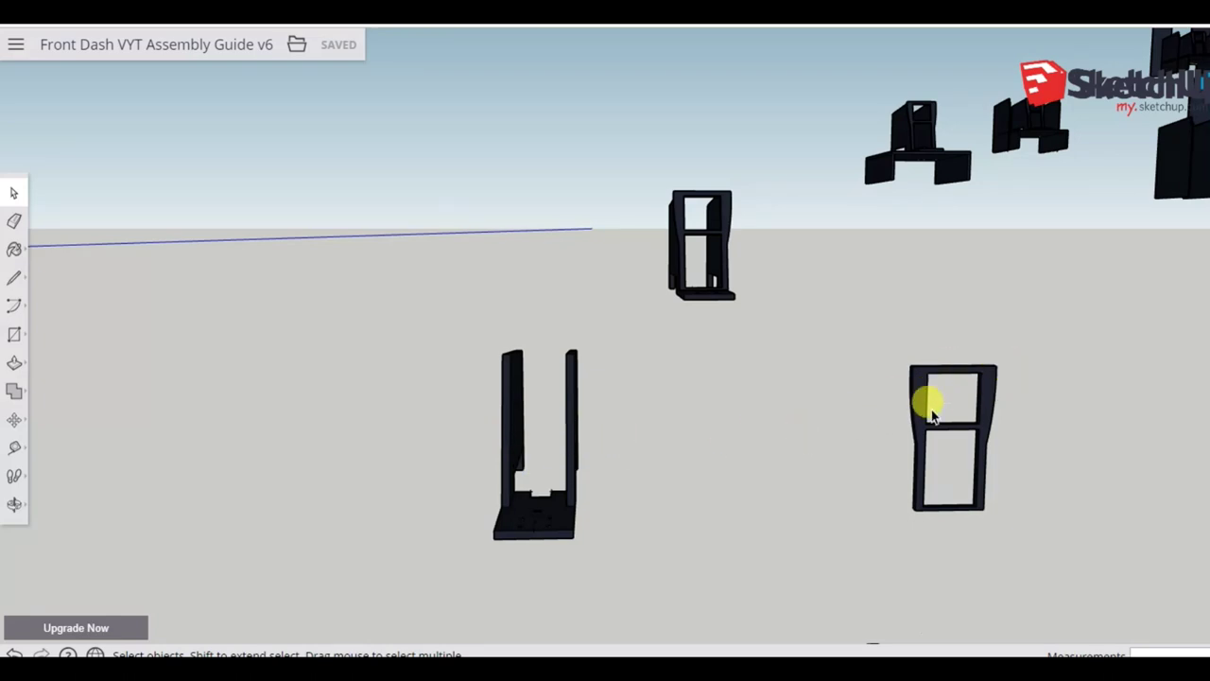
{"action": "scroll", "coordinate": [705, 236], "scroll_direction": "up", "scroll_amount": 4}
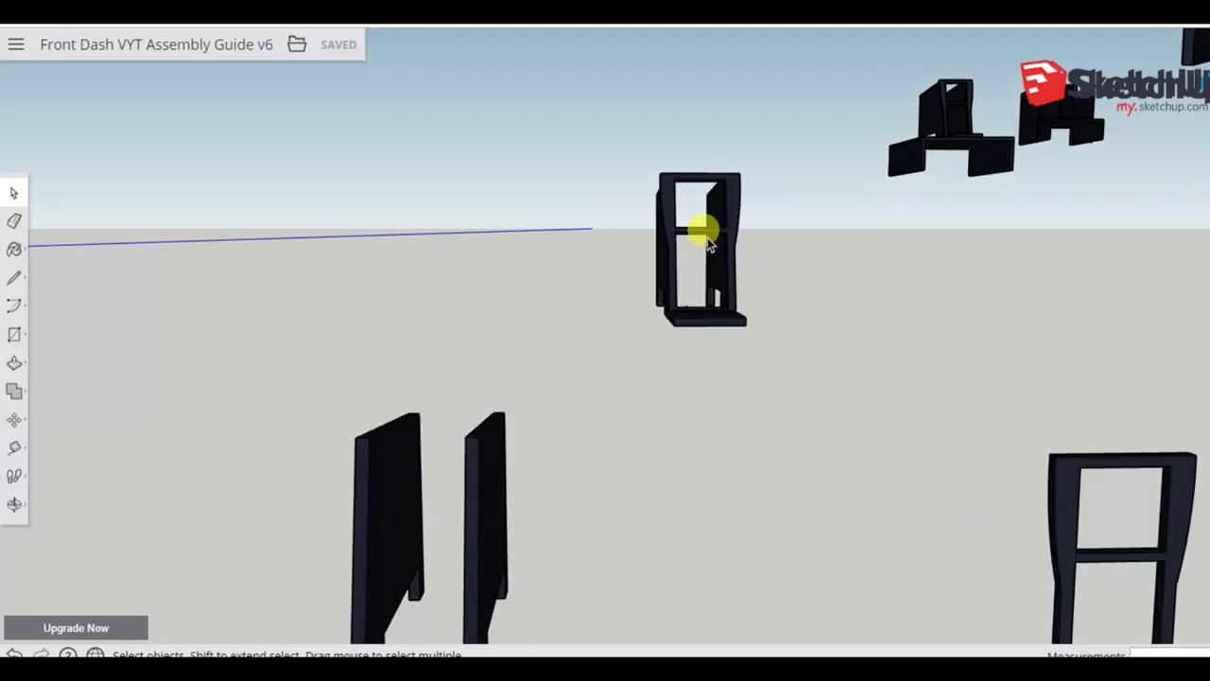
{"action": "left_click_drag", "start_coordinate": [703, 230], "coordinate": [725, 191]}
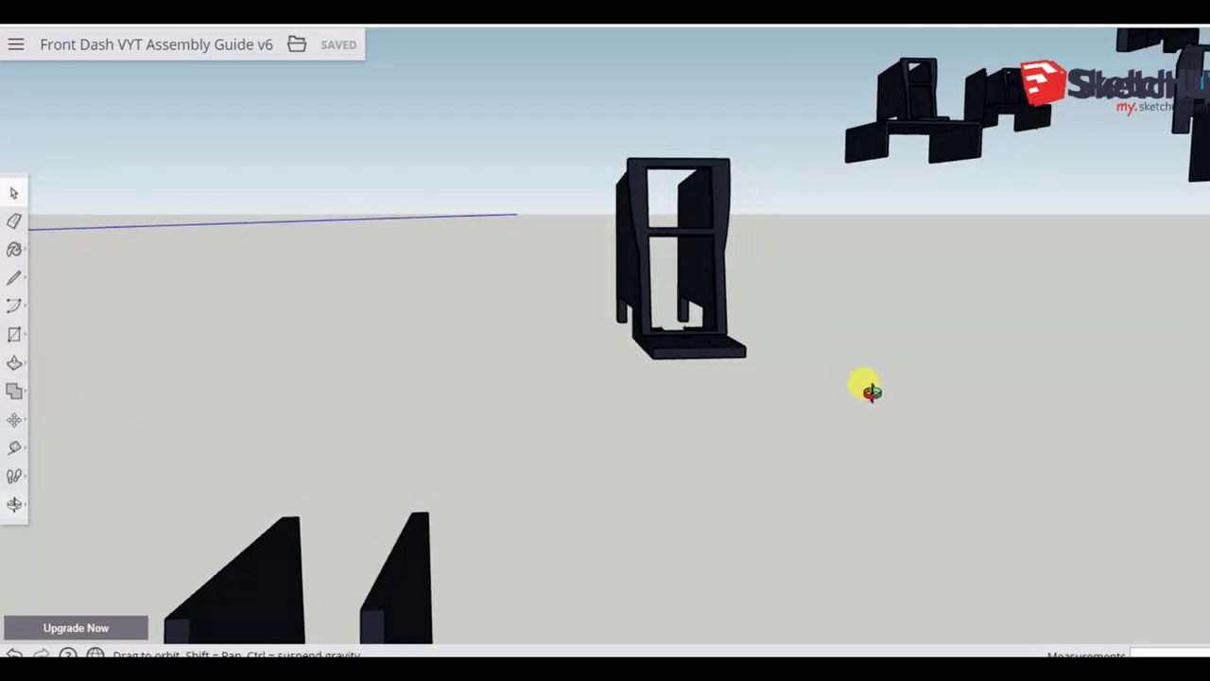
{"action": "left_click_drag", "start_coordinate": [870, 389], "coordinate": [853, 441]}
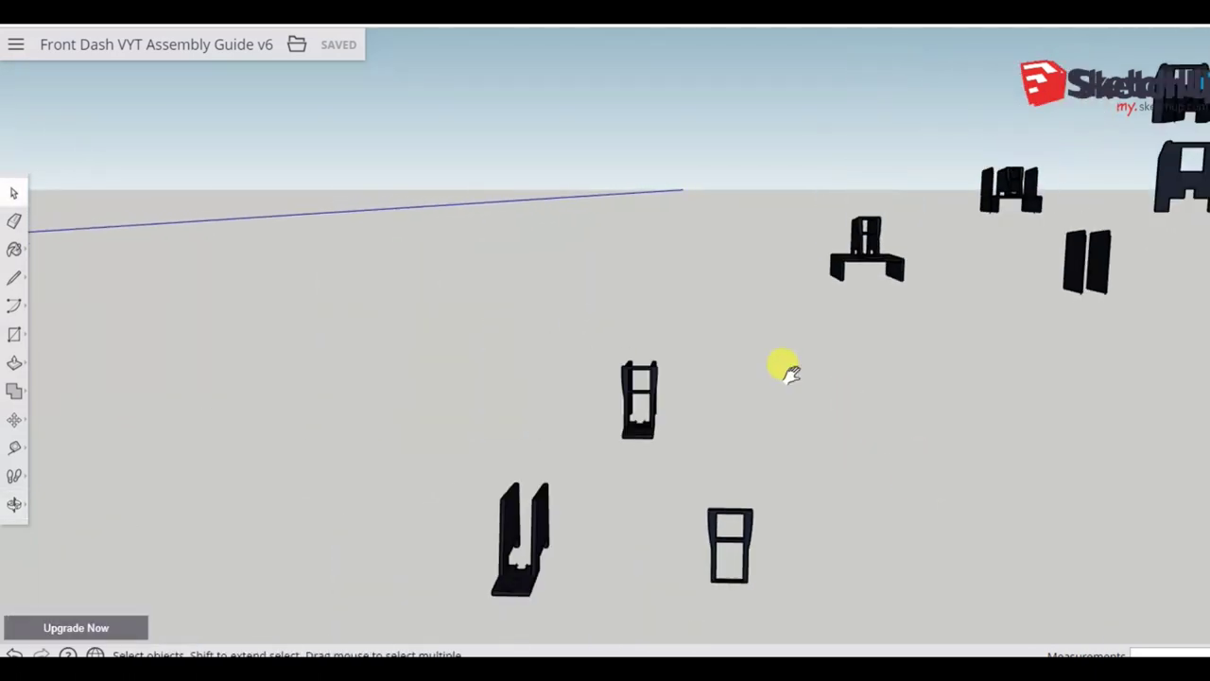
{"action": "left_click_drag", "start_coordinate": [791, 374], "coordinate": [537, 443]}
{"action": "key", "text": "space"}
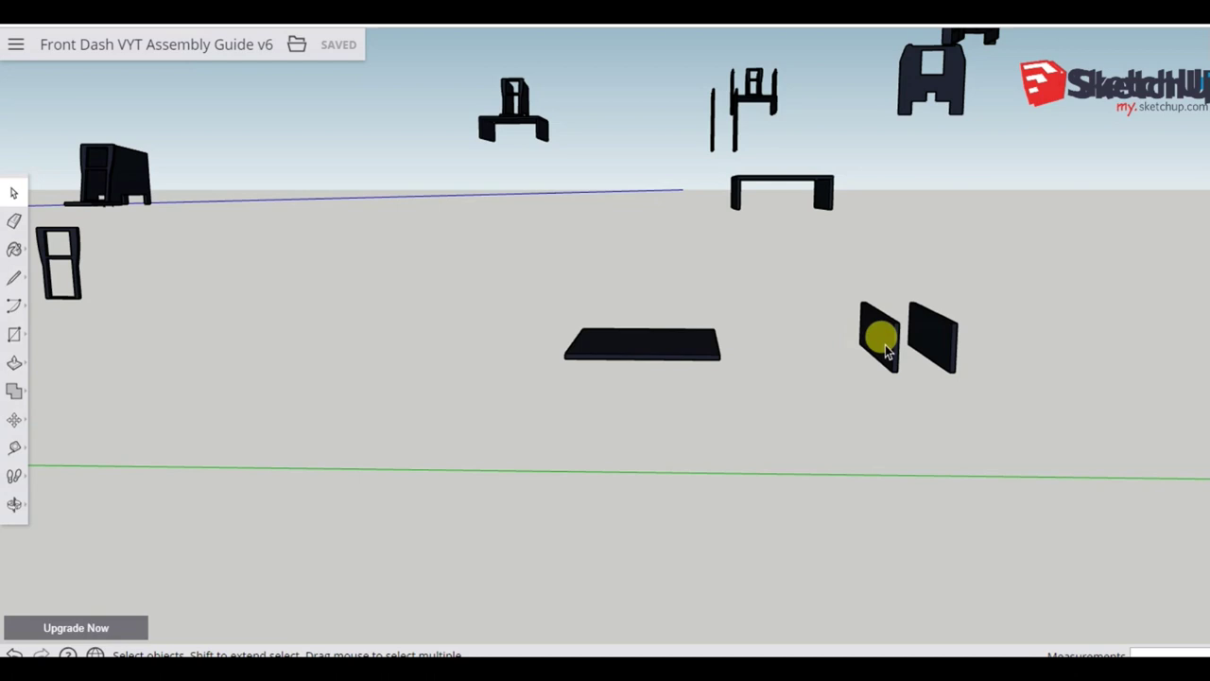
{"action": "scroll", "coordinate": [779, 190], "scroll_direction": "up", "scroll_amount": 10}
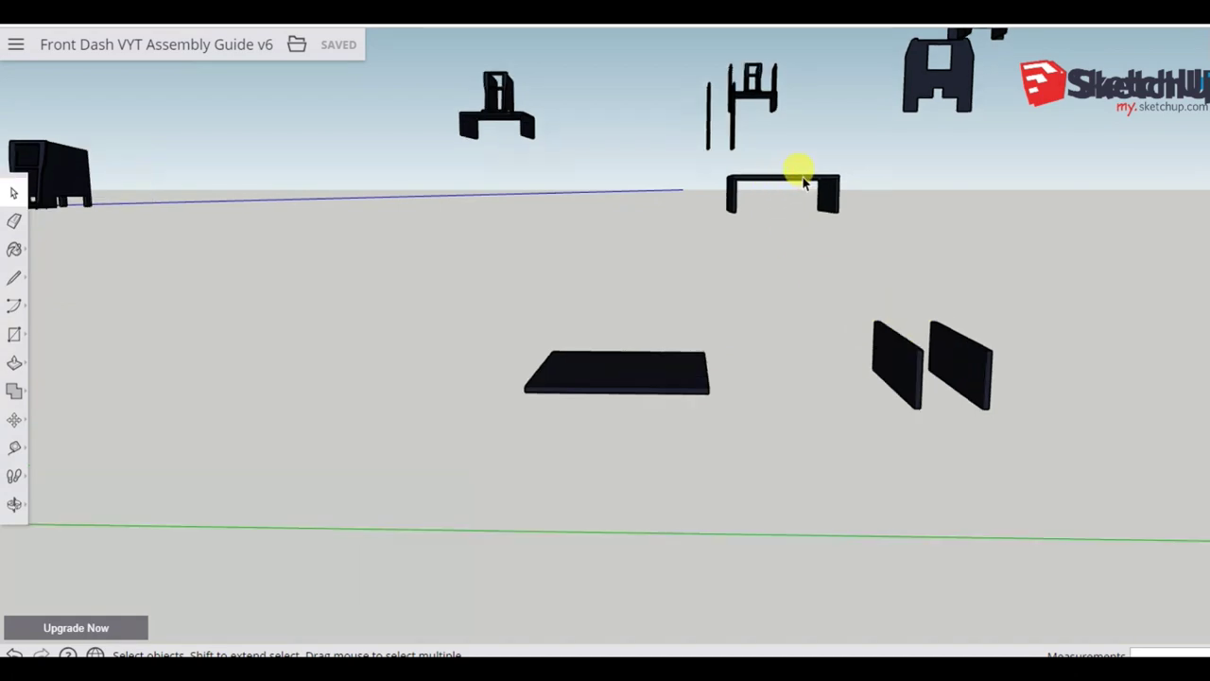
{"action": "scroll", "coordinate": [791, 219], "scroll_direction": "up", "scroll_amount": 3}
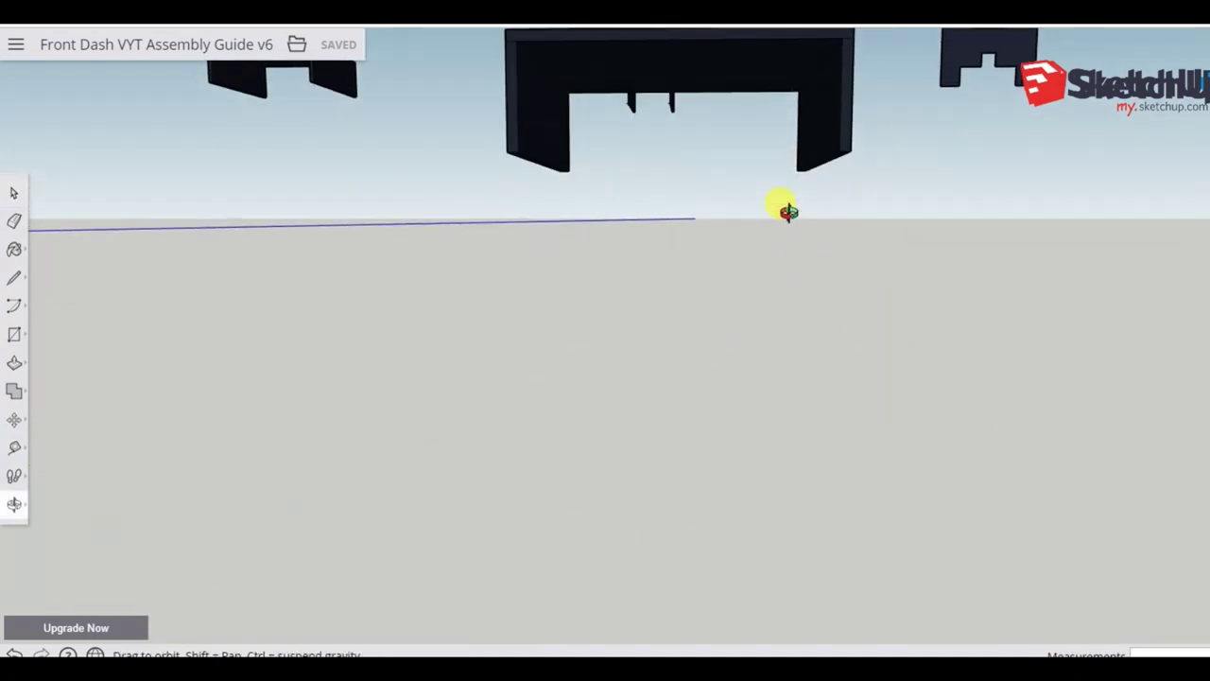
{"action": "scroll", "coordinate": [716, 135], "scroll_direction": "down", "scroll_amount": 3}
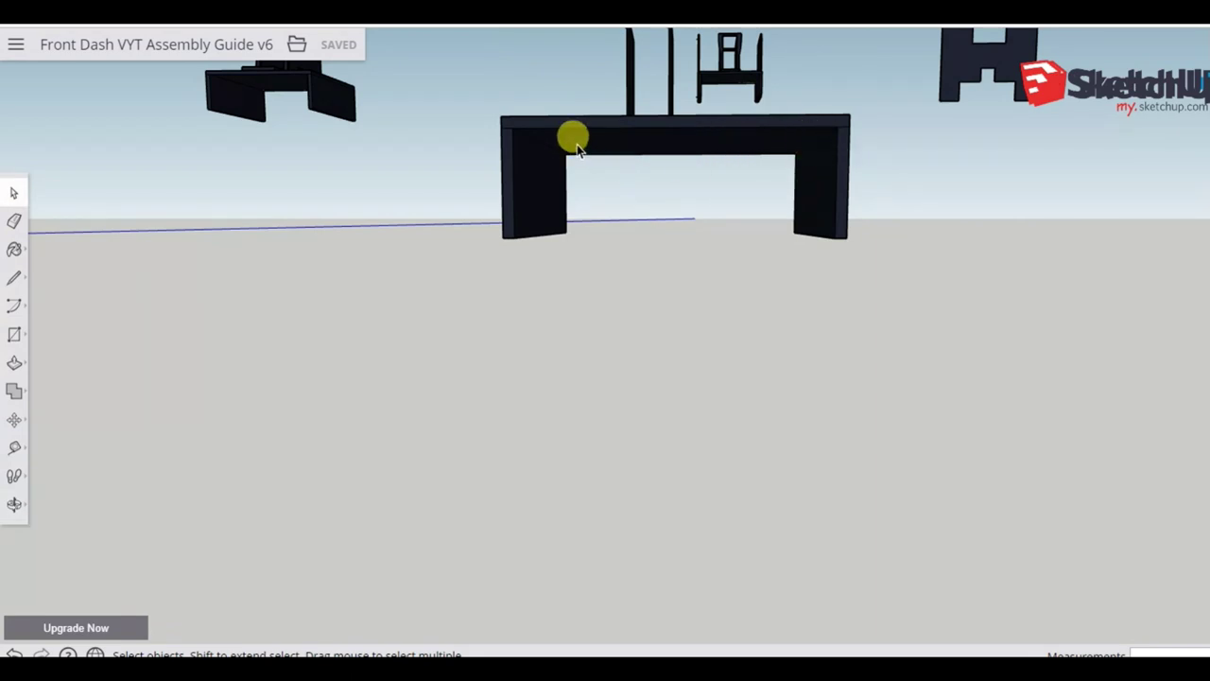
{"action": "scroll", "coordinate": [554, 305], "scroll_direction": "down", "scroll_amount": 5}
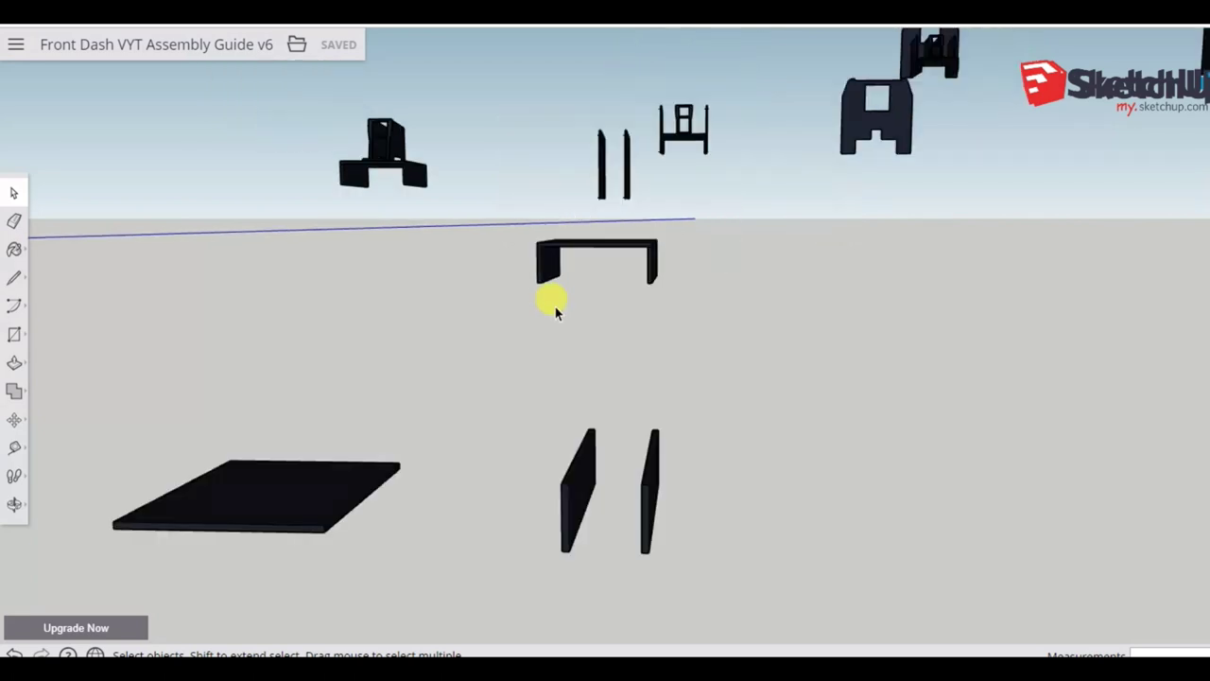
{"action": "key", "text": "o"}
{"action": "left_click_drag", "start_coordinate": [513, 341], "coordinate": [670, 387]}
{"action": "key", "text": "space"}
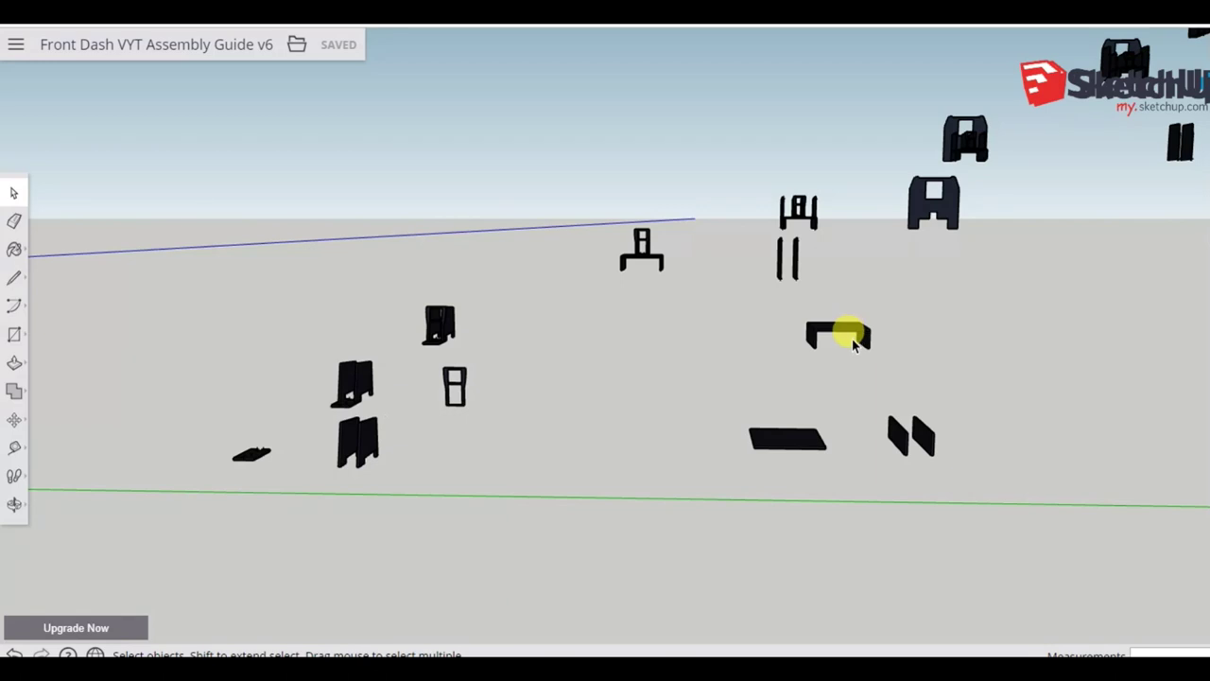
{"action": "scroll", "coordinate": [636, 253], "scroll_direction": "up", "scroll_amount": 6}
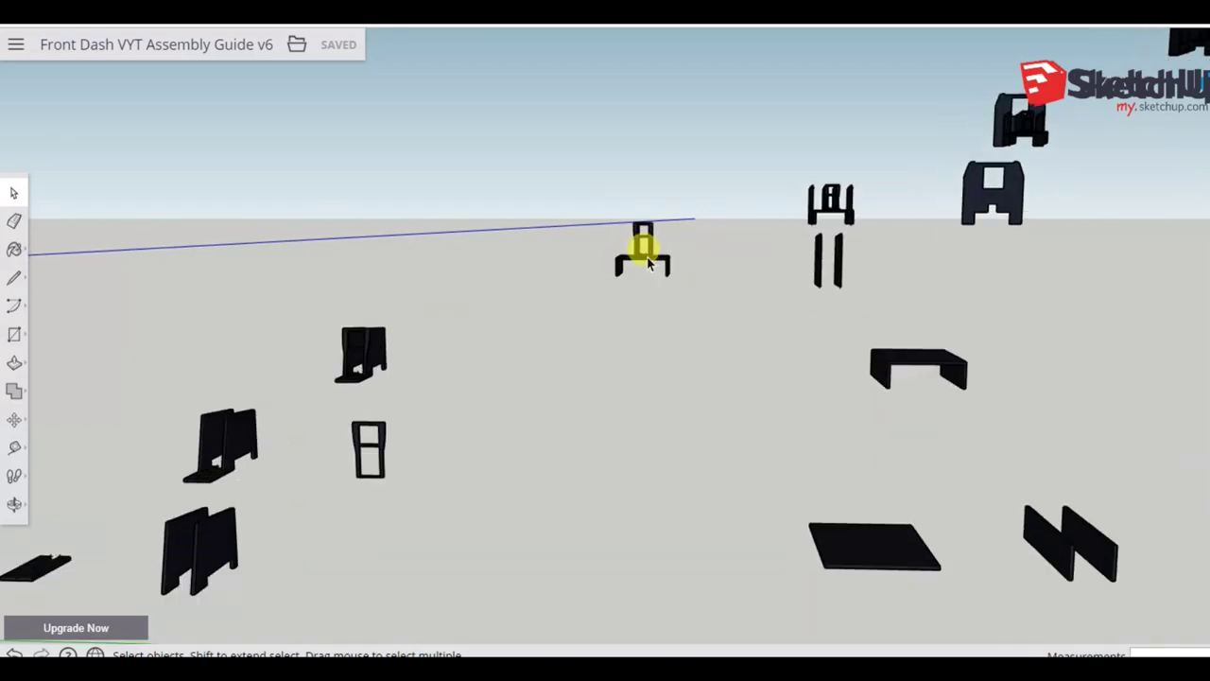
{"action": "key", "text": "o"}
{"action": "key", "text": "space"}
{"action": "left_click_drag", "start_coordinate": [679, 266], "coordinate": [649, 308]}
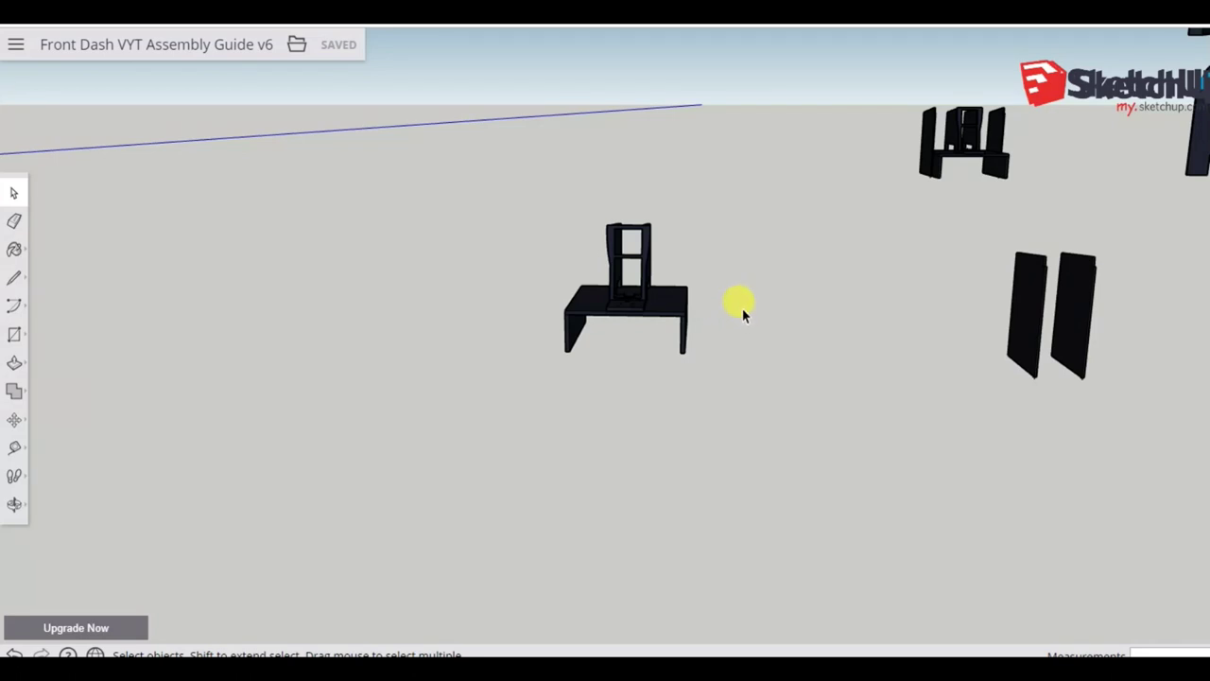
{"action": "left_click_drag", "start_coordinate": [771, 336], "coordinate": [662, 352]}
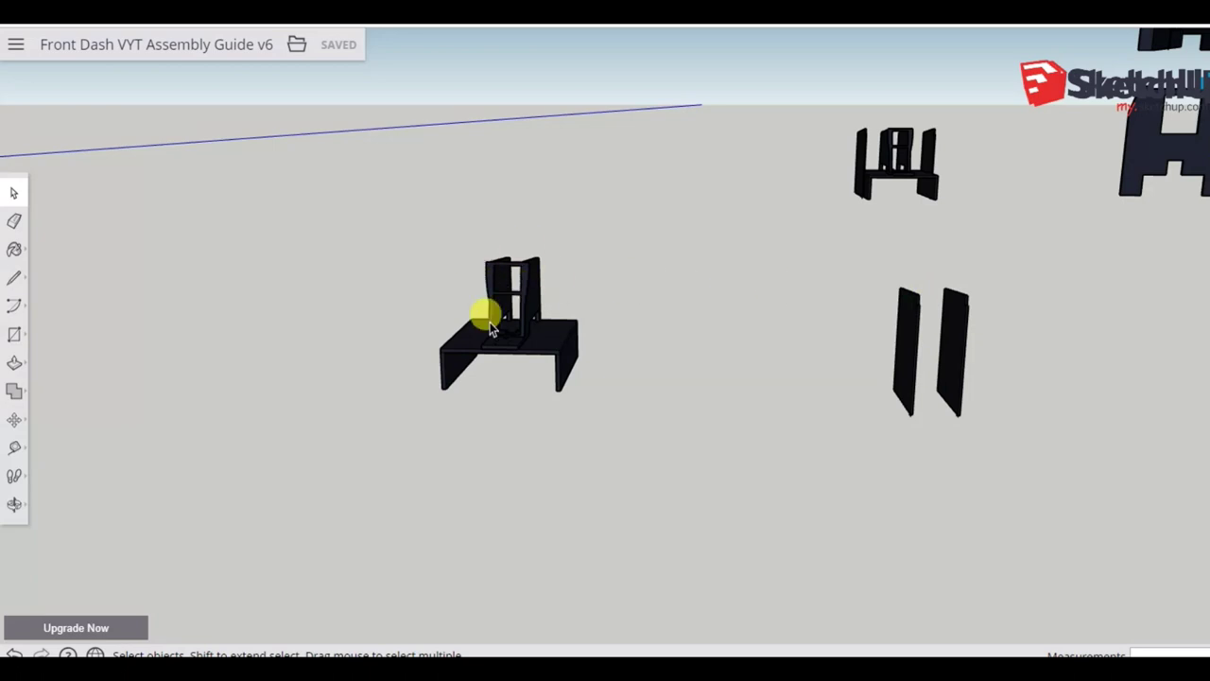
{"action": "scroll", "coordinate": [916, 158], "scroll_direction": "up", "scroll_amount": 3}
{"action": "scroll", "coordinate": [910, 158], "scroll_direction": "up", "scroll_amount": 3}
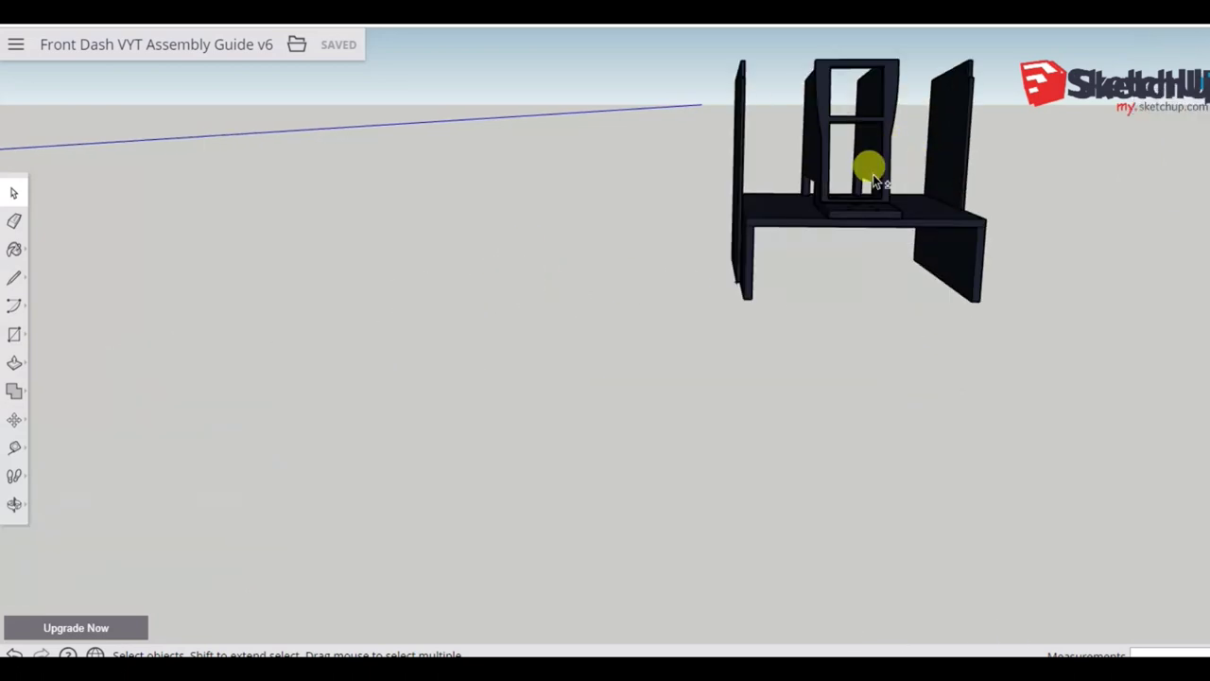
{"action": "left_click_drag", "start_coordinate": [873, 174], "coordinate": [643, 293]}
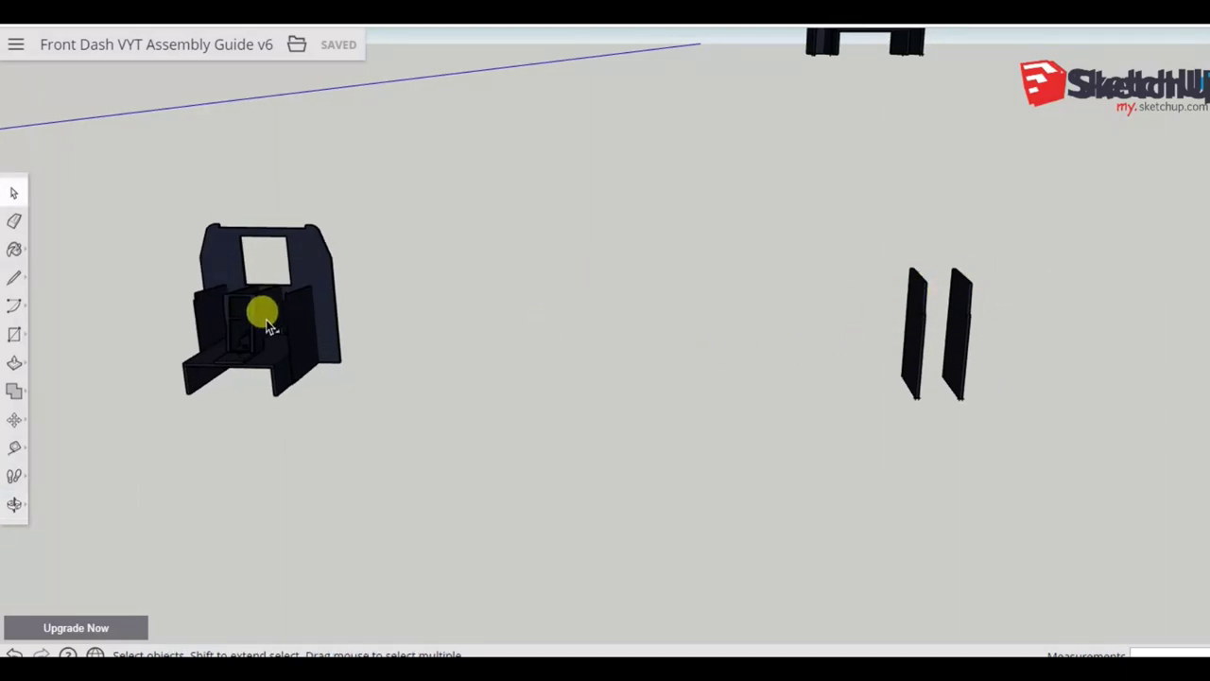
{"action": "left_click_drag", "start_coordinate": [661, 189], "coordinate": [637, 334]}
{"action": "scroll", "coordinate": [719, 296], "scroll_direction": "up", "scroll_amount": 2}
{"action": "scroll", "coordinate": [722, 286], "scroll_direction": "up", "scroll_amount": 4}
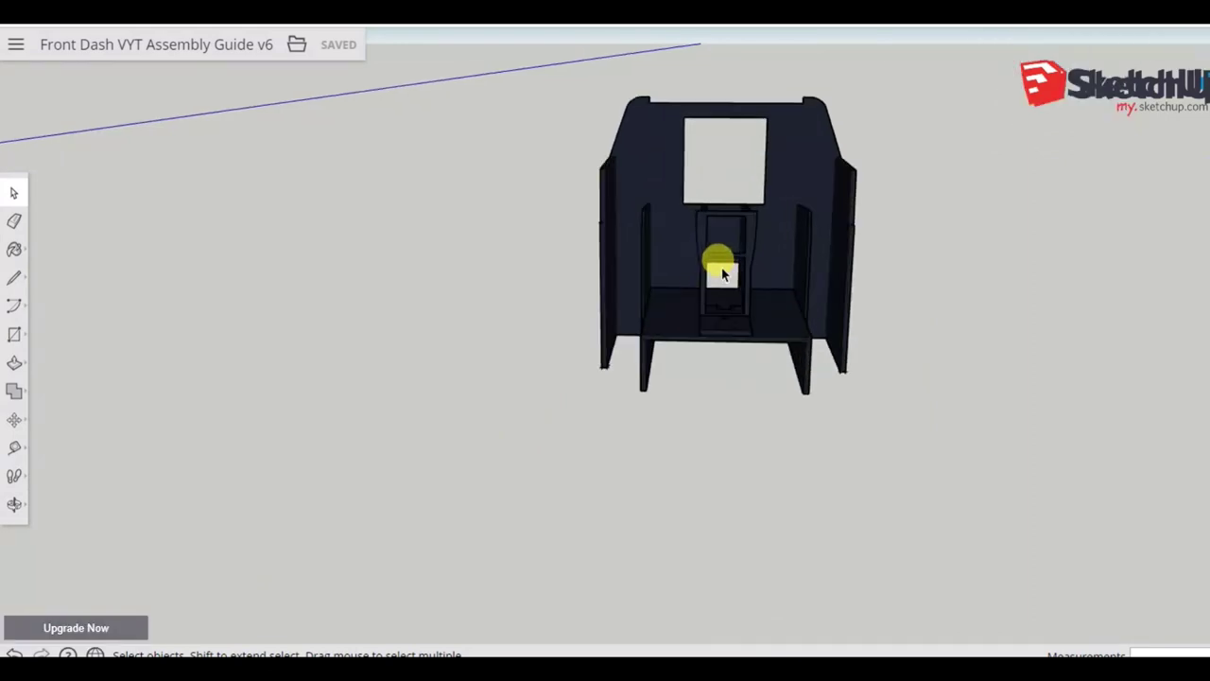
{"action": "left_click_drag", "start_coordinate": [724, 274], "coordinate": [880, 205]}
{"action": "scroll", "coordinate": [926, 180], "scroll_direction": "down", "scroll_amount": 2}
{"action": "left_click_drag", "start_coordinate": [962, 160], "coordinate": [632, 340]}
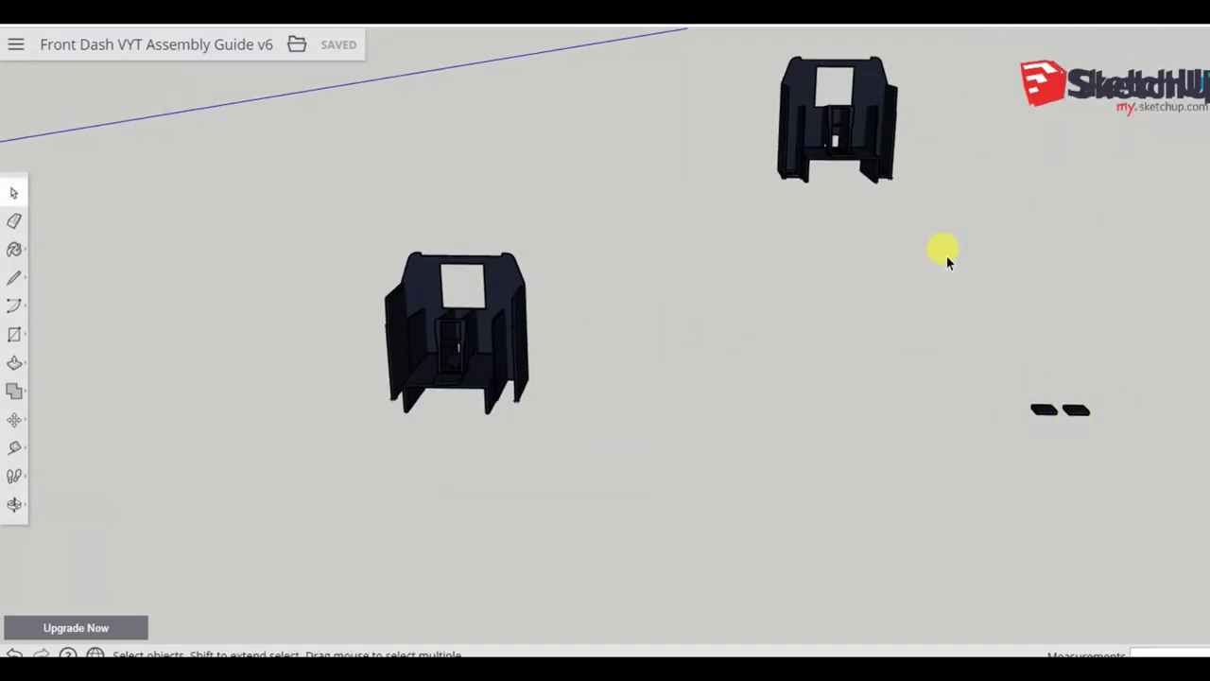
{"action": "scroll", "coordinate": [842, 136], "scroll_direction": "up", "scroll_amount": 5}
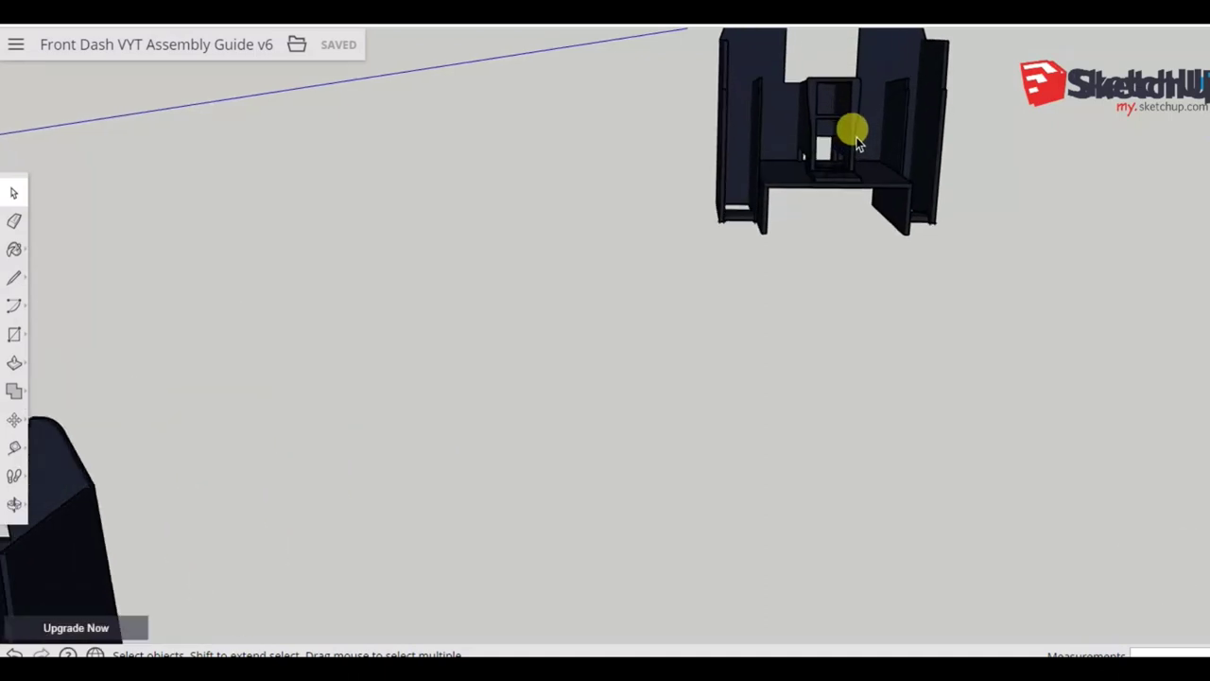
{"action": "left_click_drag", "start_coordinate": [857, 127], "coordinate": [791, 262]}
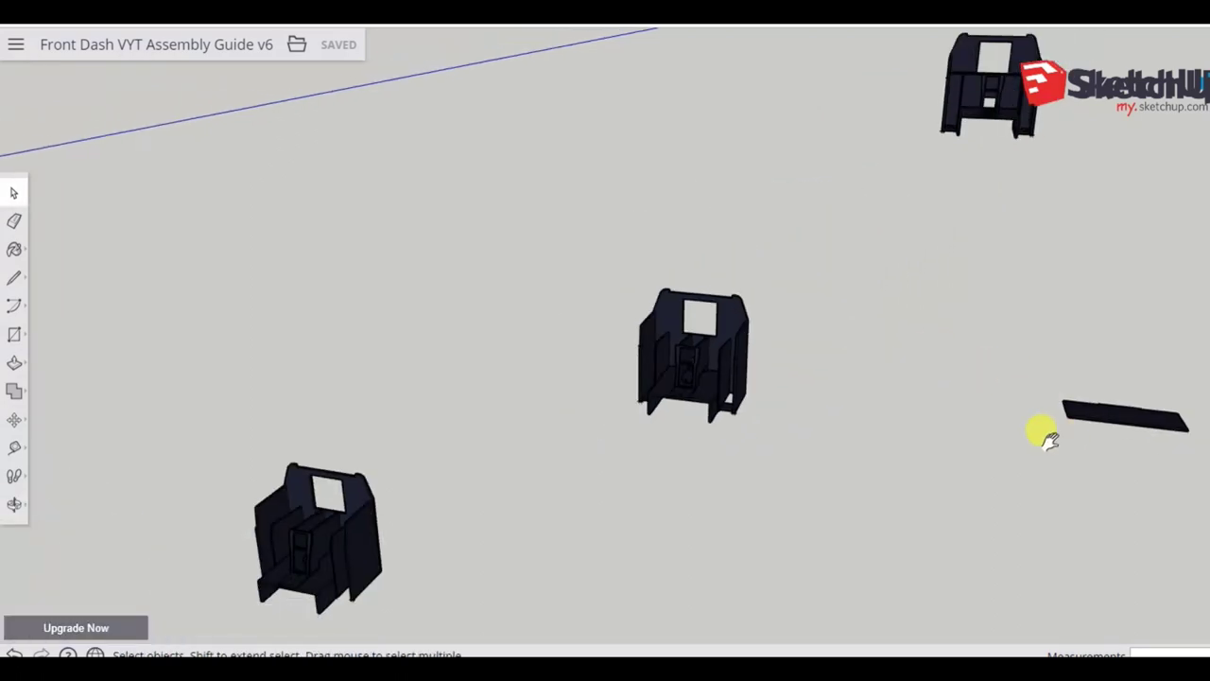
Step: Pan to the fully assembled dash frame, zoom in, and orbit toward a front view
{"action": "left_click_drag", "start_coordinate": [1050, 439], "coordinate": [945, 384]}
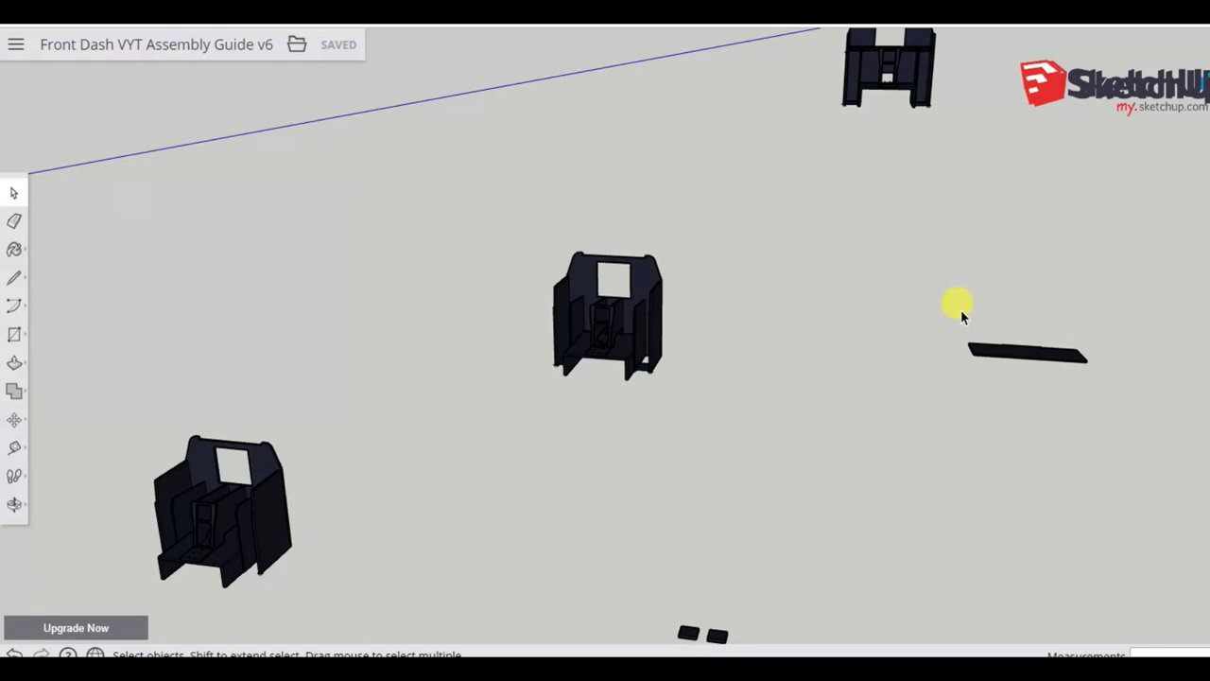
{"action": "scroll", "coordinate": [867, 176], "scroll_direction": "up", "scroll_amount": 5}
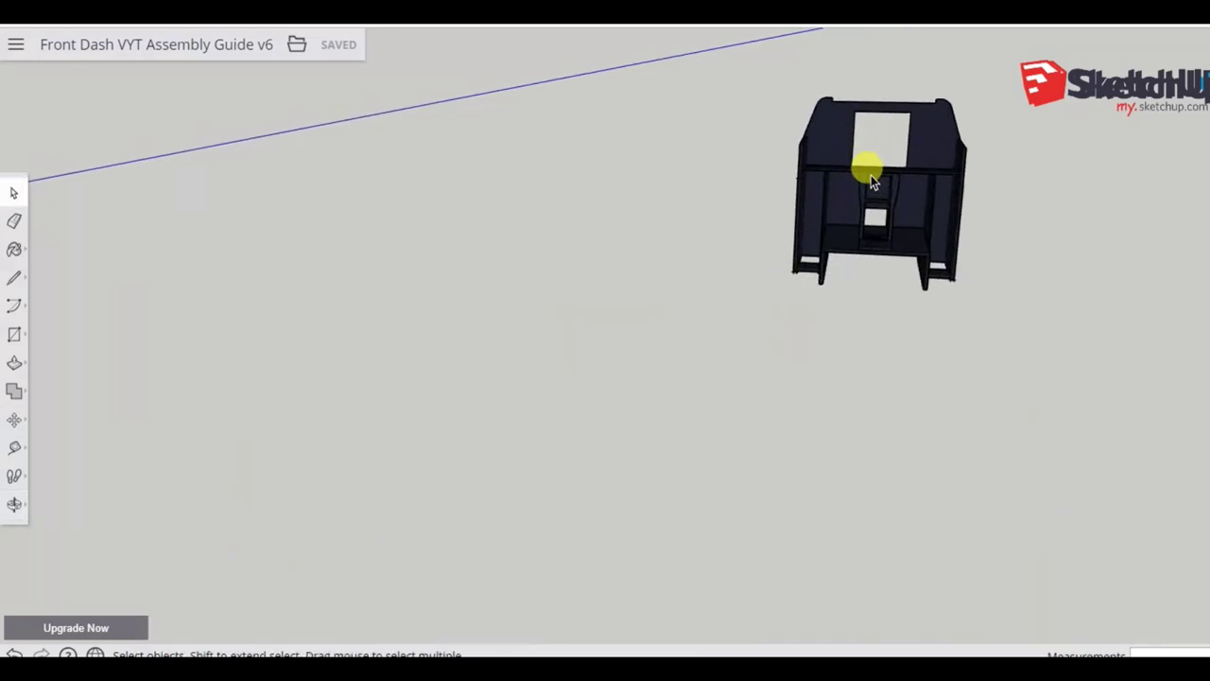
{"action": "scroll", "coordinate": [868, 170], "scroll_direction": "up", "scroll_amount": 3}
{"action": "key", "text": "o"}
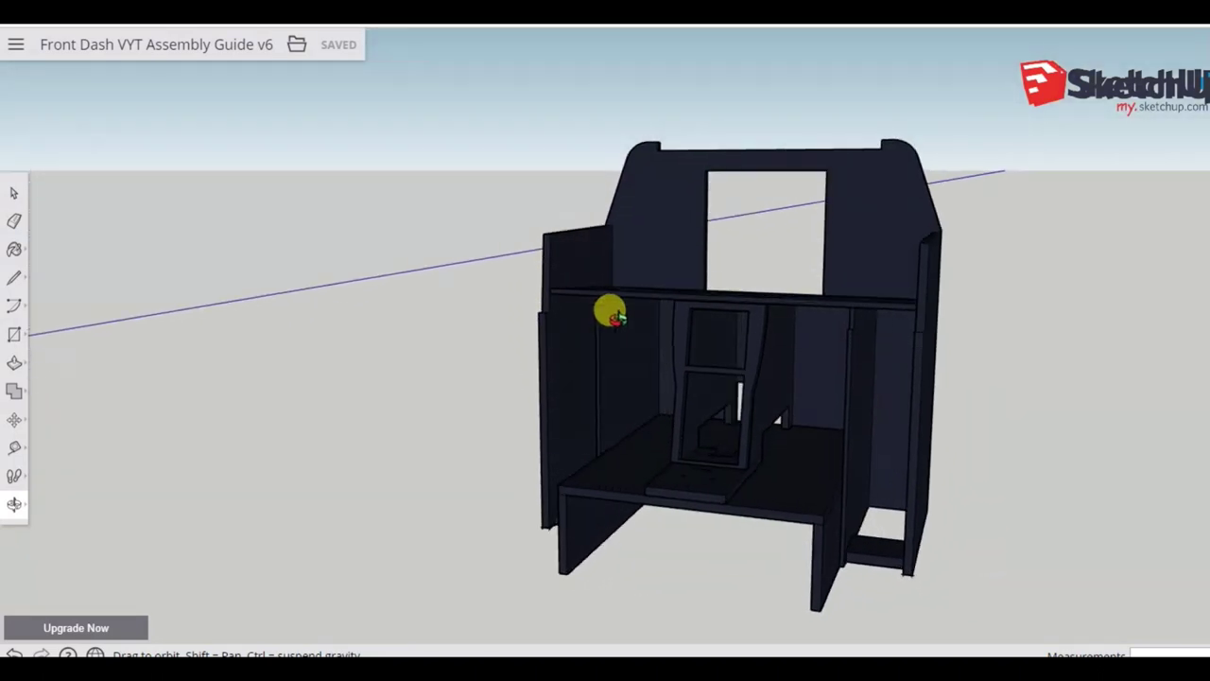
{"action": "key", "text": "space"}
{"action": "key", "text": "o"}
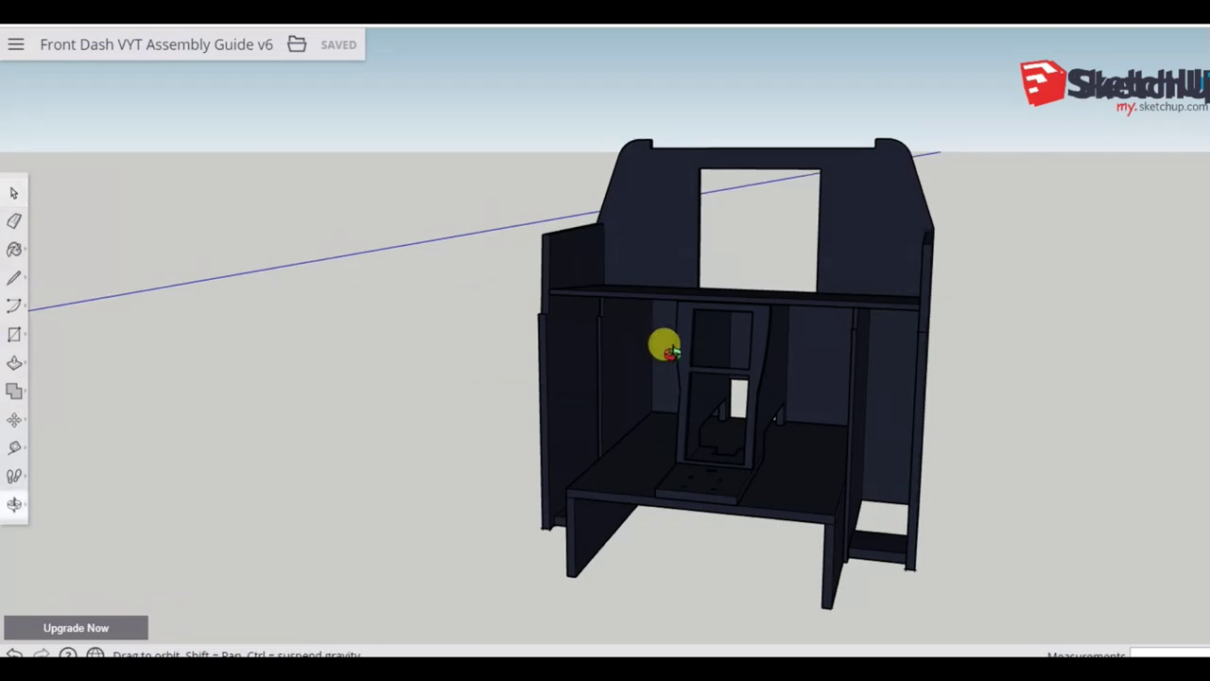